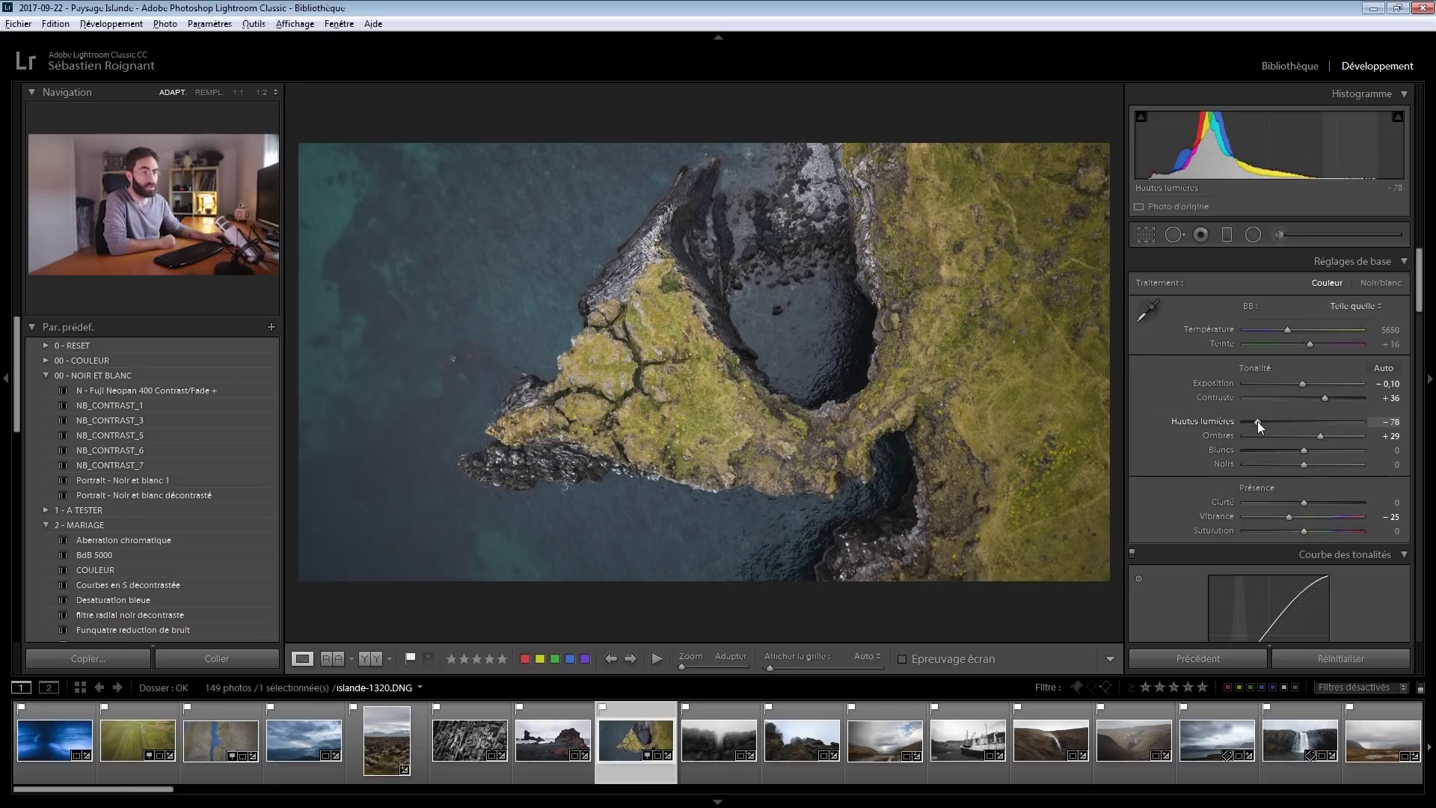
- Set the coastal photo's basic highlights to −100 and shadows to +100
left_click_drag(1320, 435, 1366, 431)
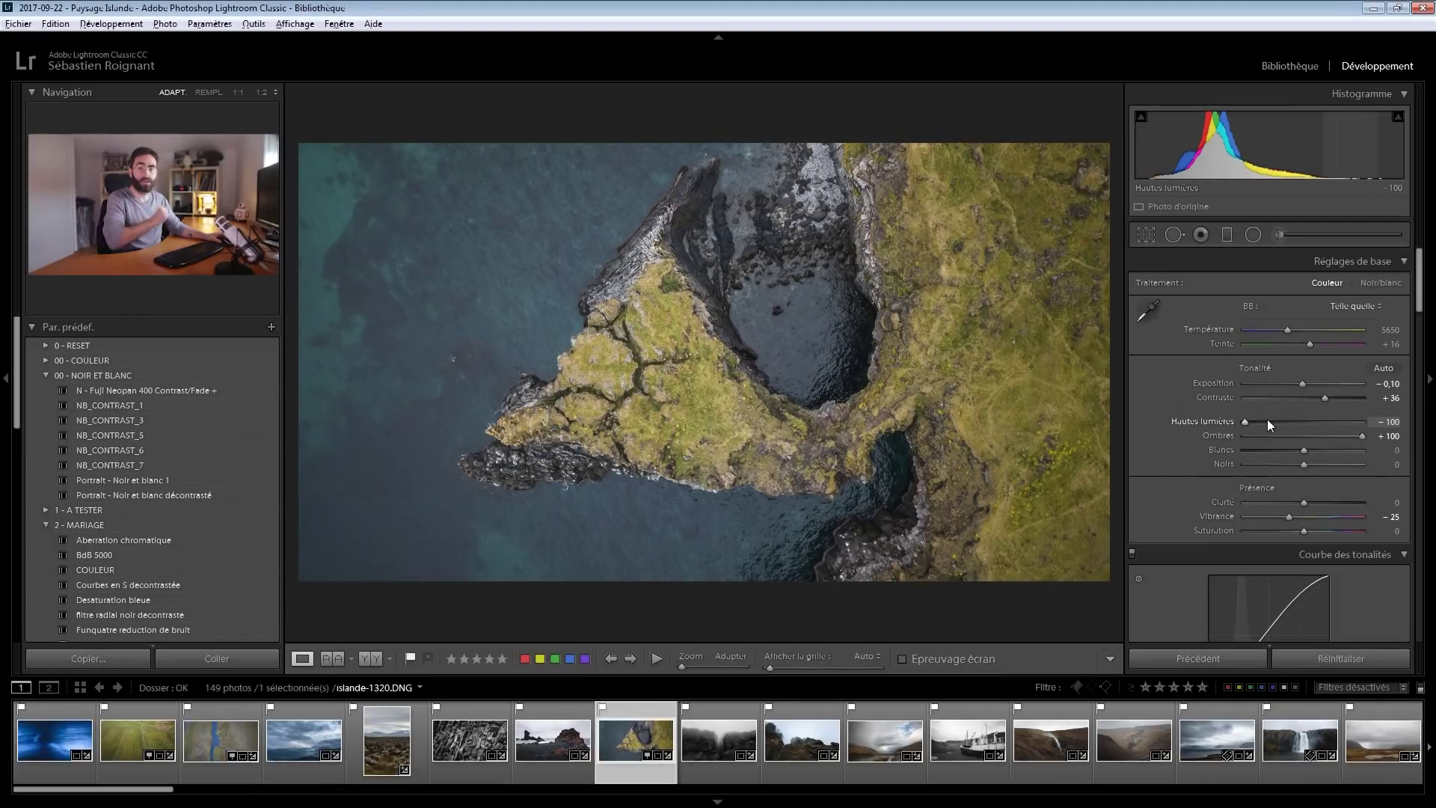
- Add a radial filter covering the entire coastal photo, check its mask overlay, and set its highlights to −100 and shadows to 100
left_click(1255, 238)
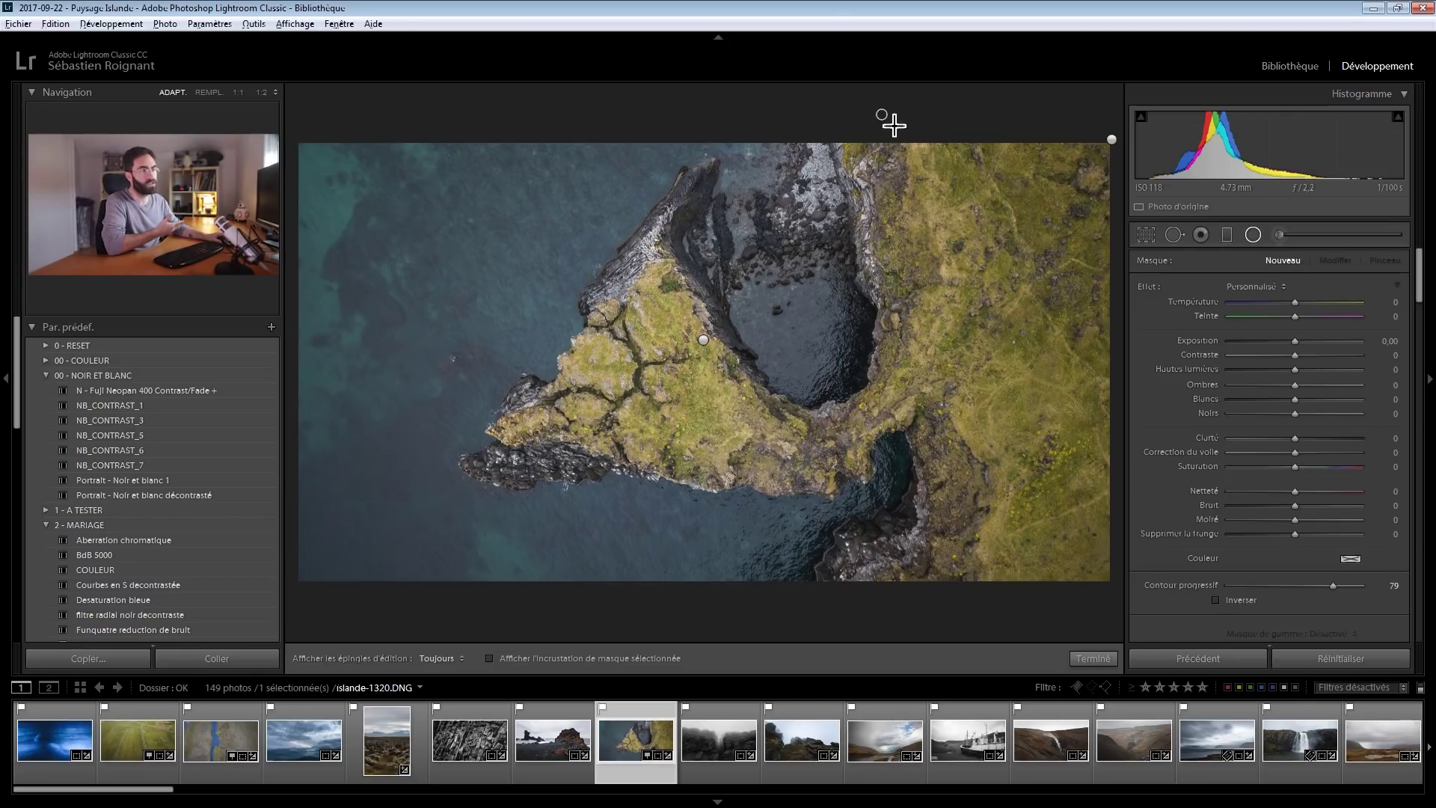
left_click_drag(894, 125, 882, 114)
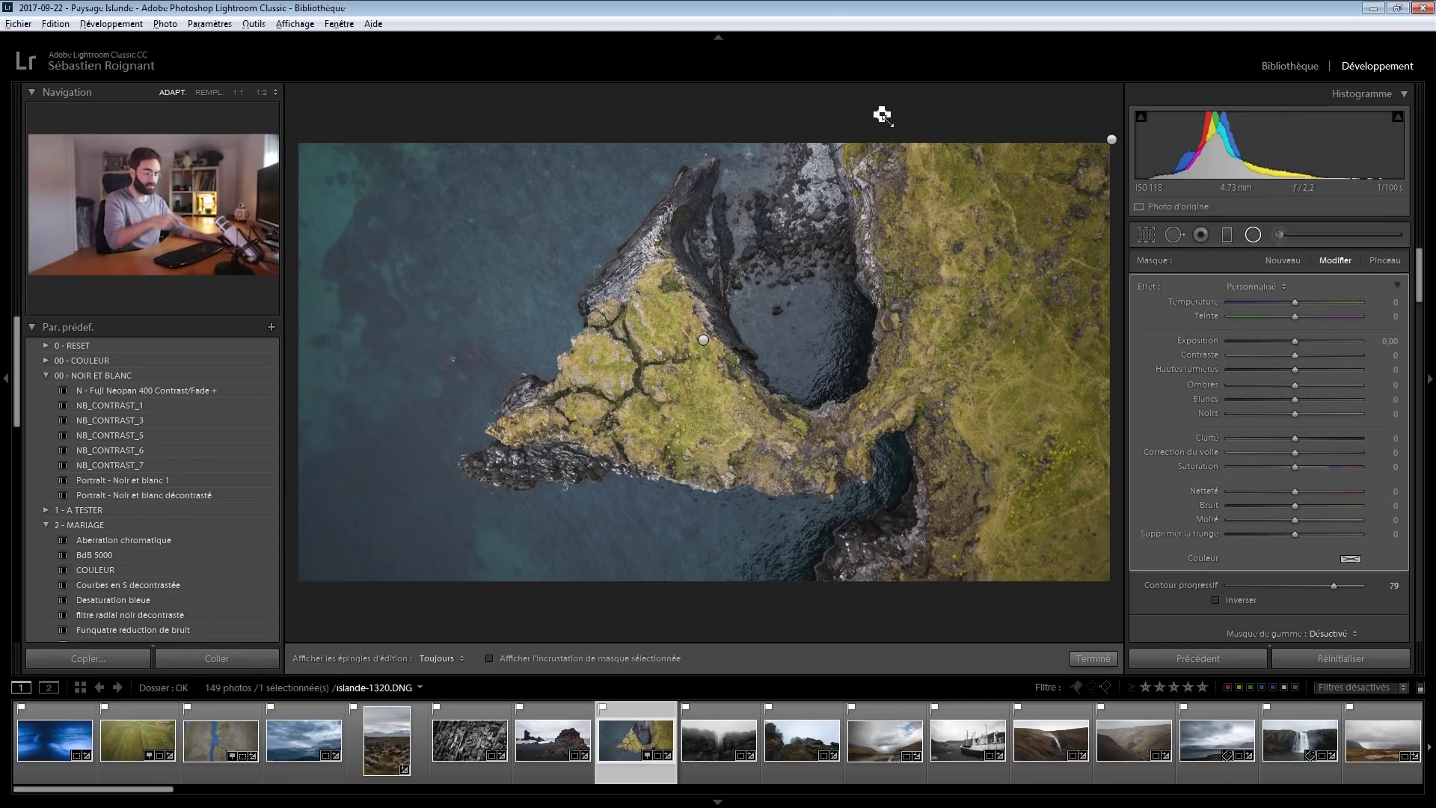
key("o")
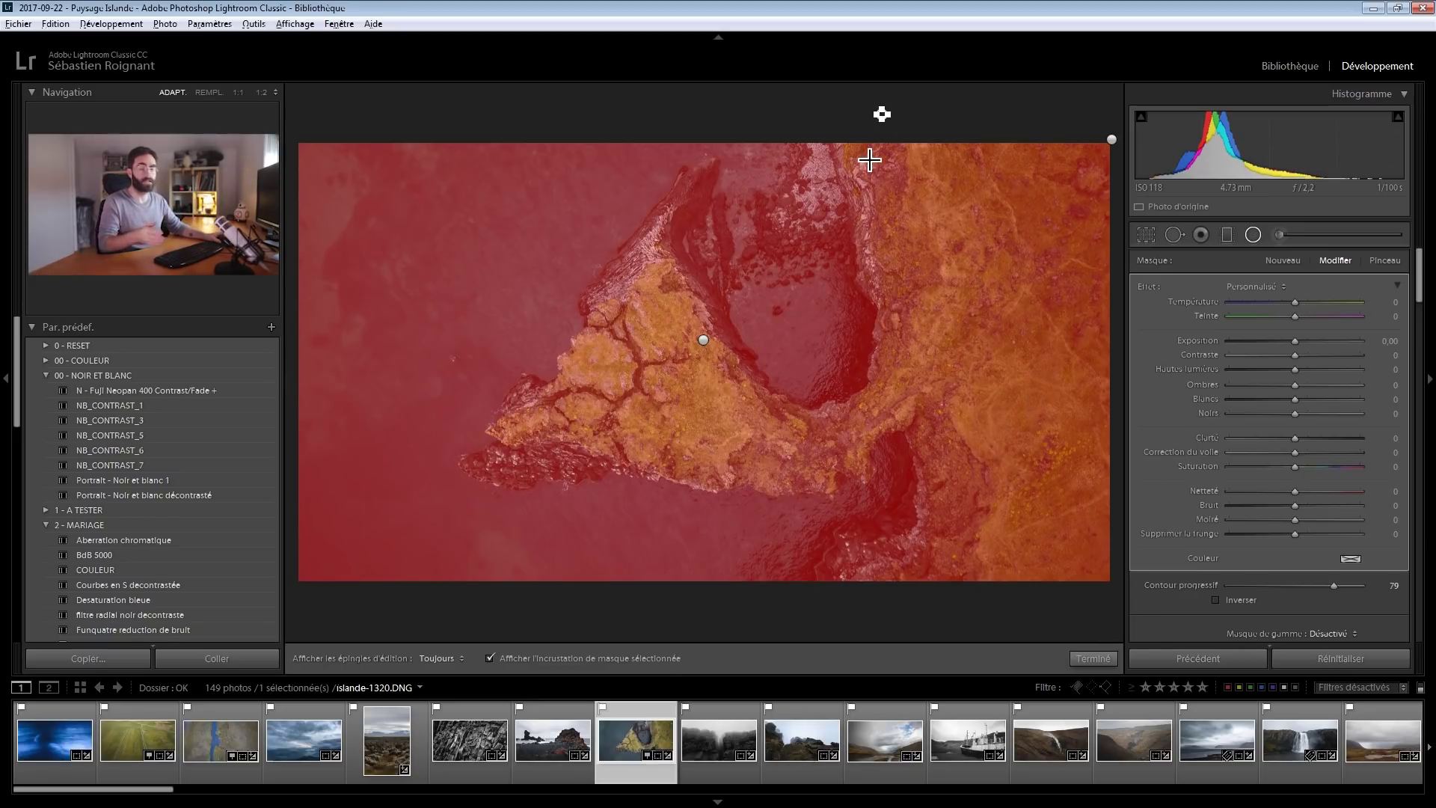
key("o")
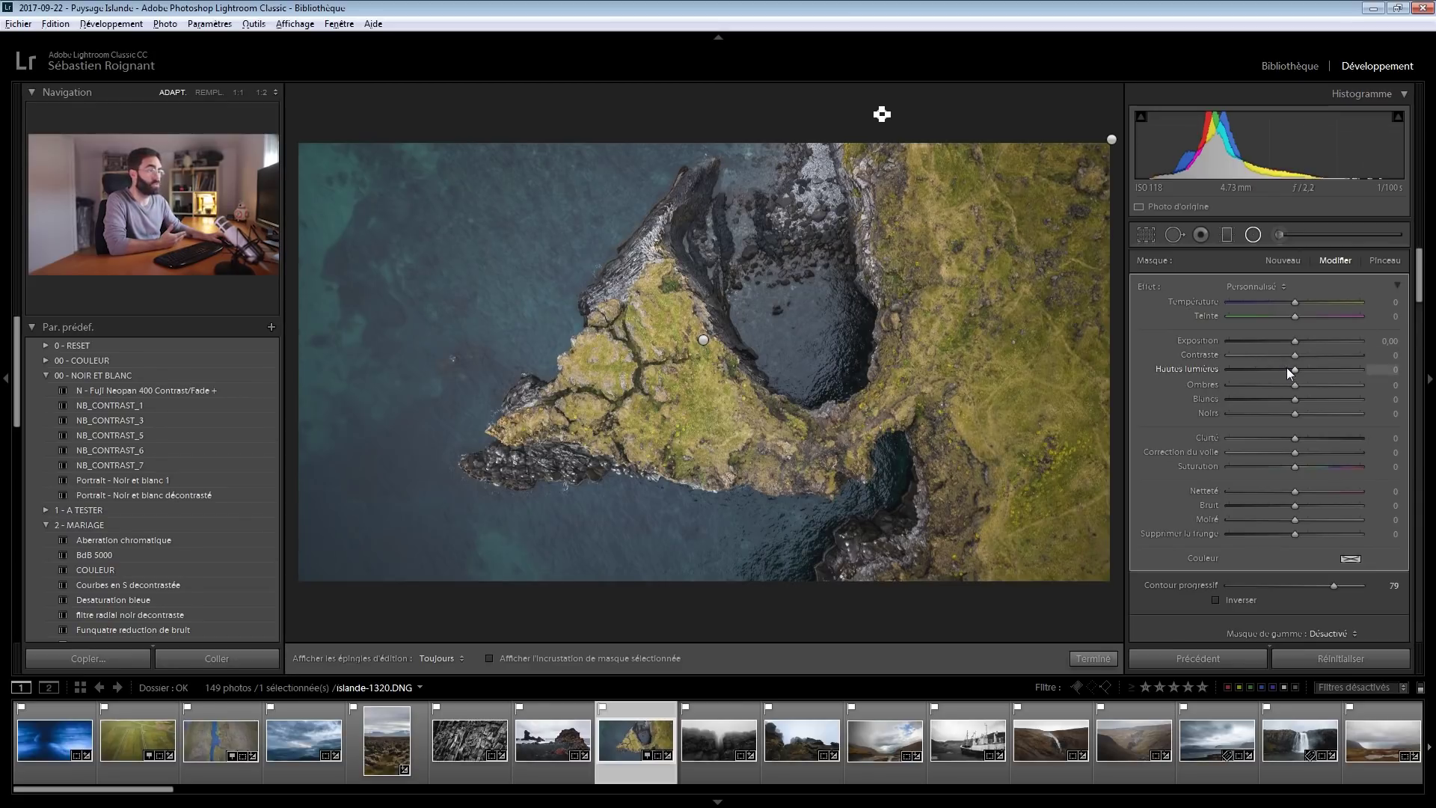
left_click_drag(1292, 371, 1397, 391)
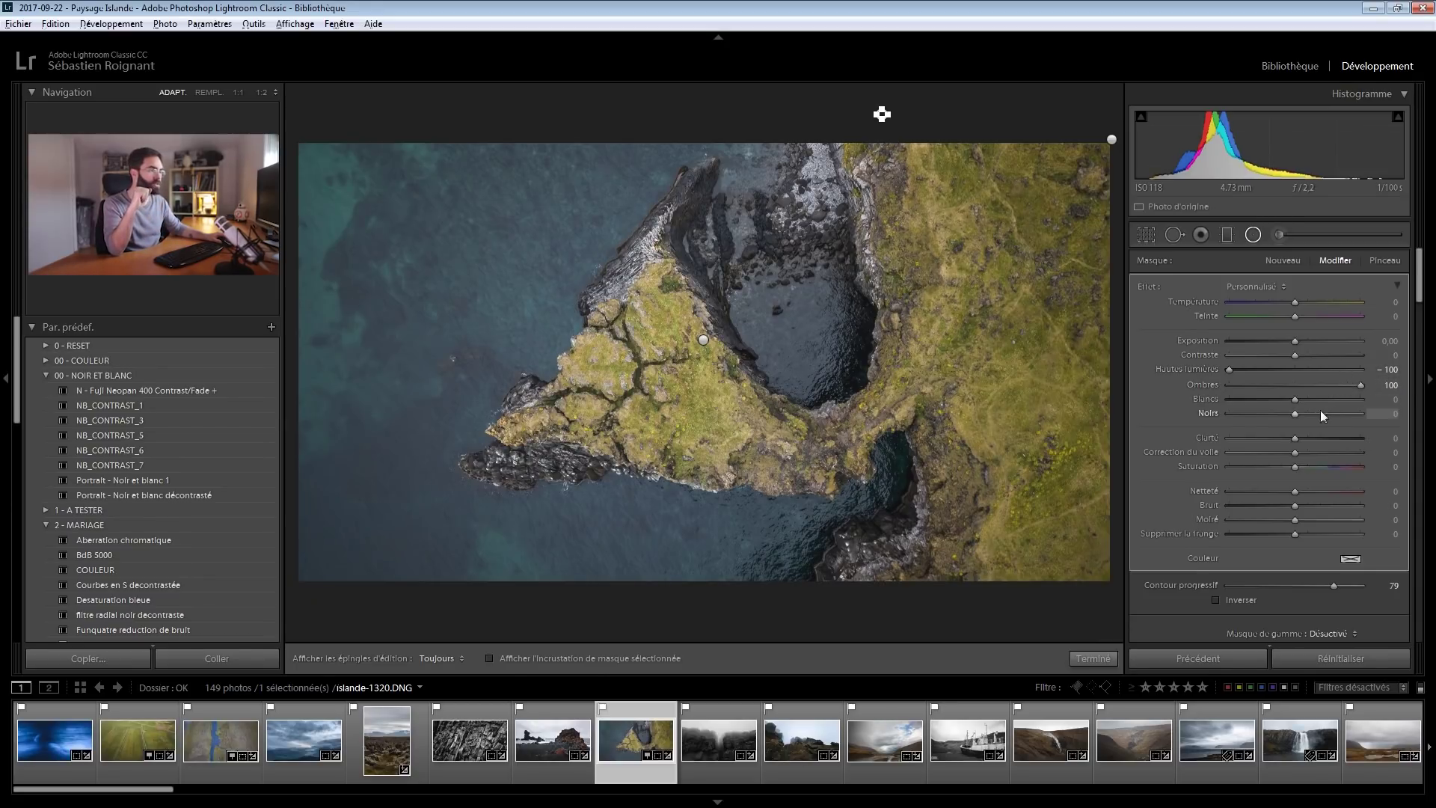
scroll(1295, 411, "down", 5)
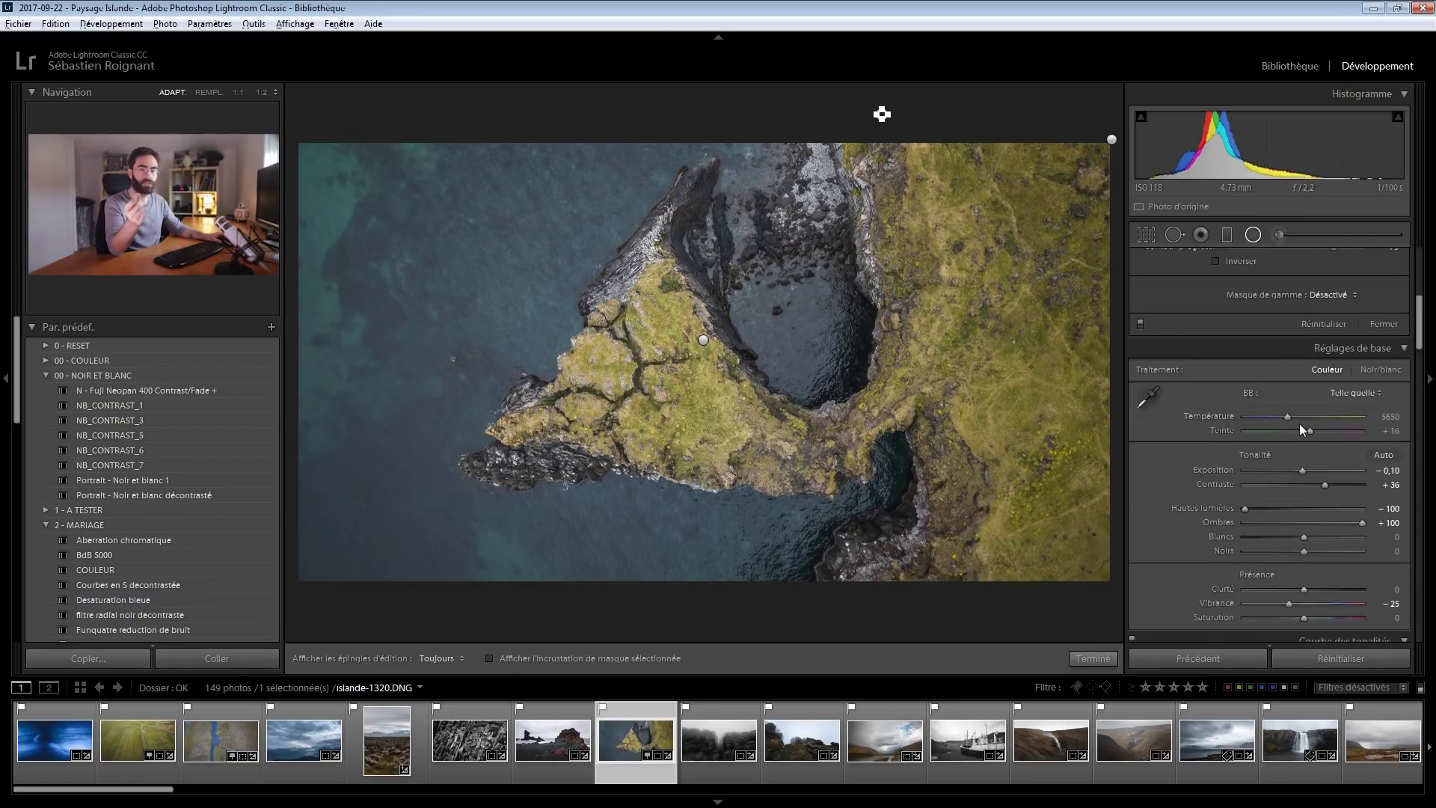
scroll(1261, 398, "down", 3)
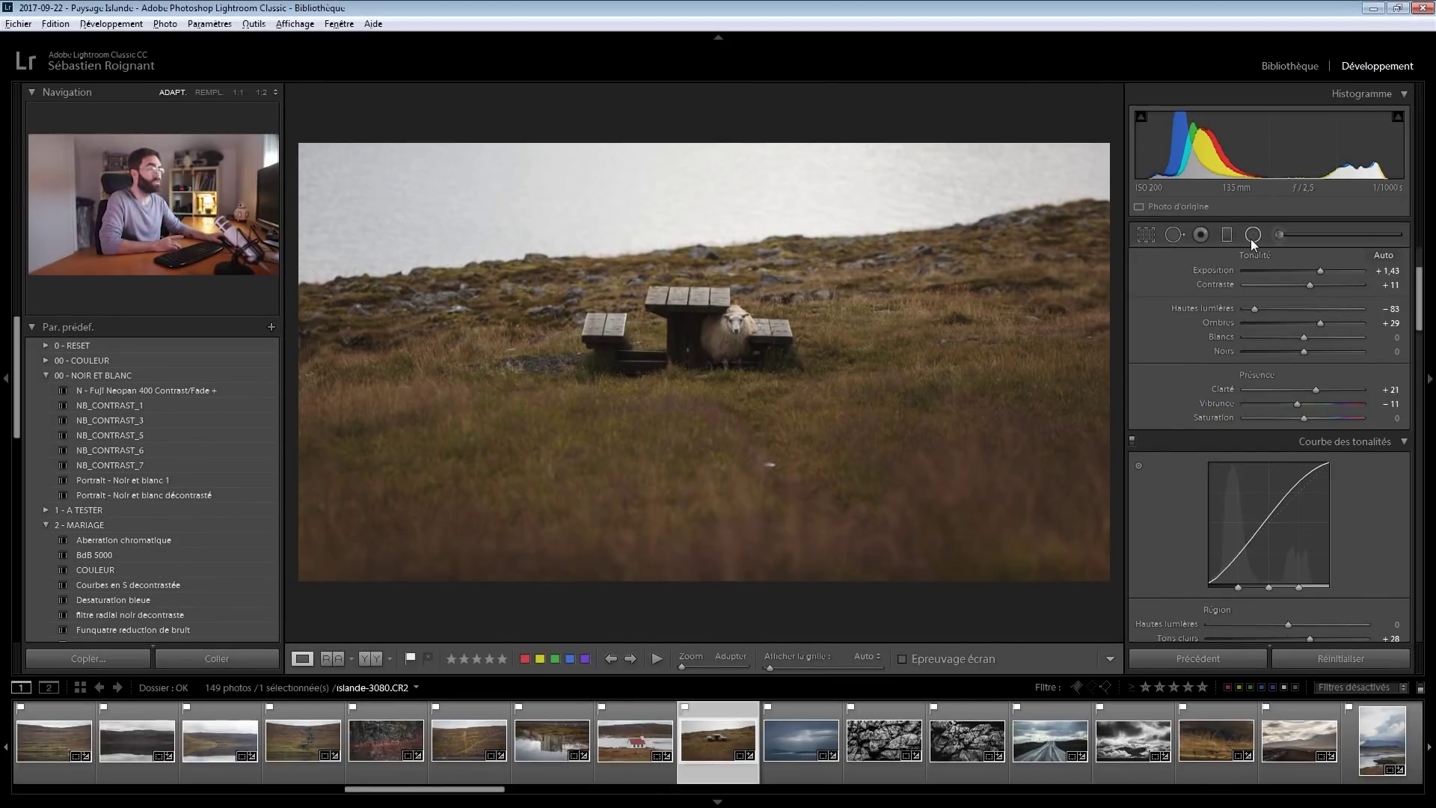
- On the sheep photo, add a radial filter centred on the picnic table with exposure −0.86, and expand it to the photo's bounds
left_click(1251, 237)
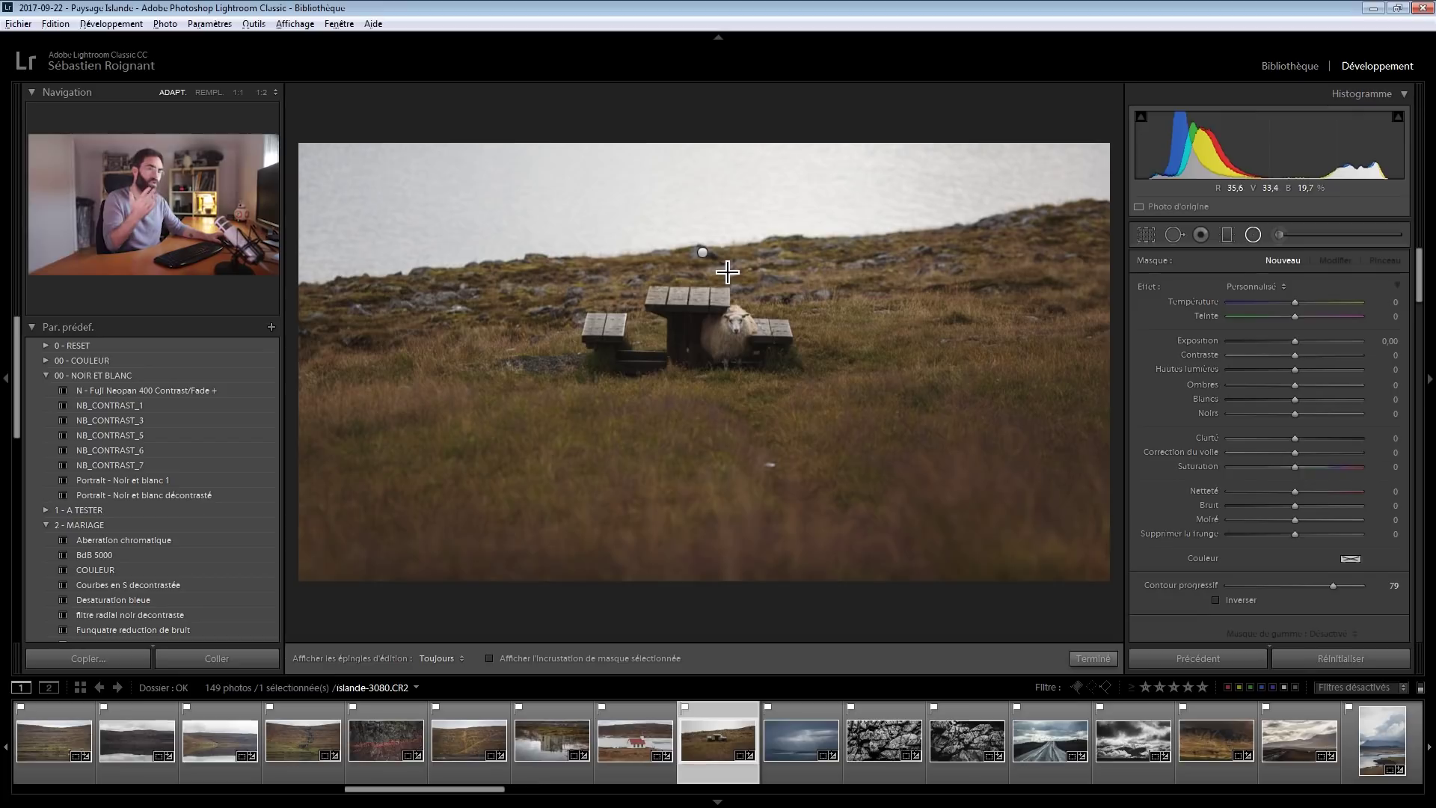
left_click_drag(523, 337, 855, 571)
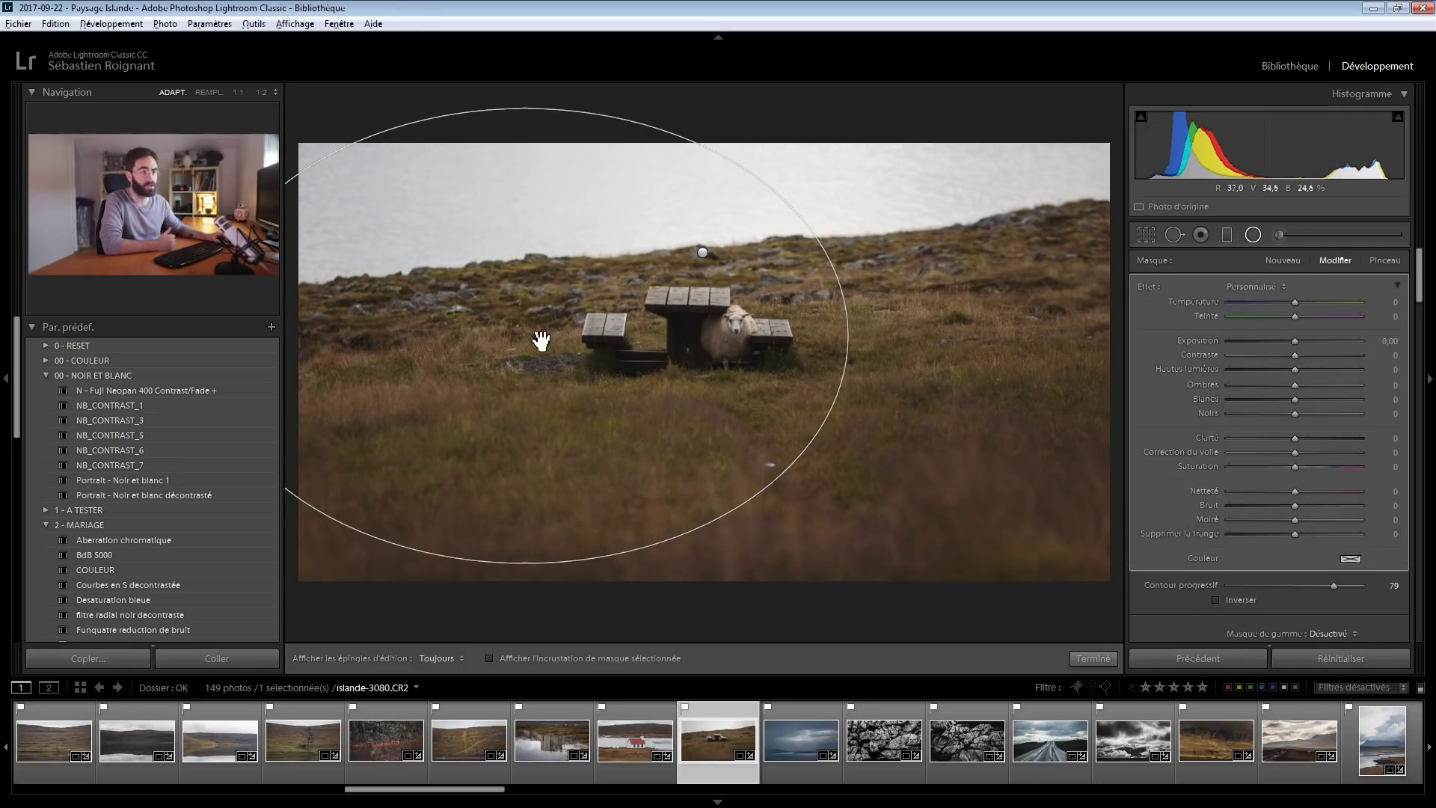
left_click_drag(523, 343, 686, 389)
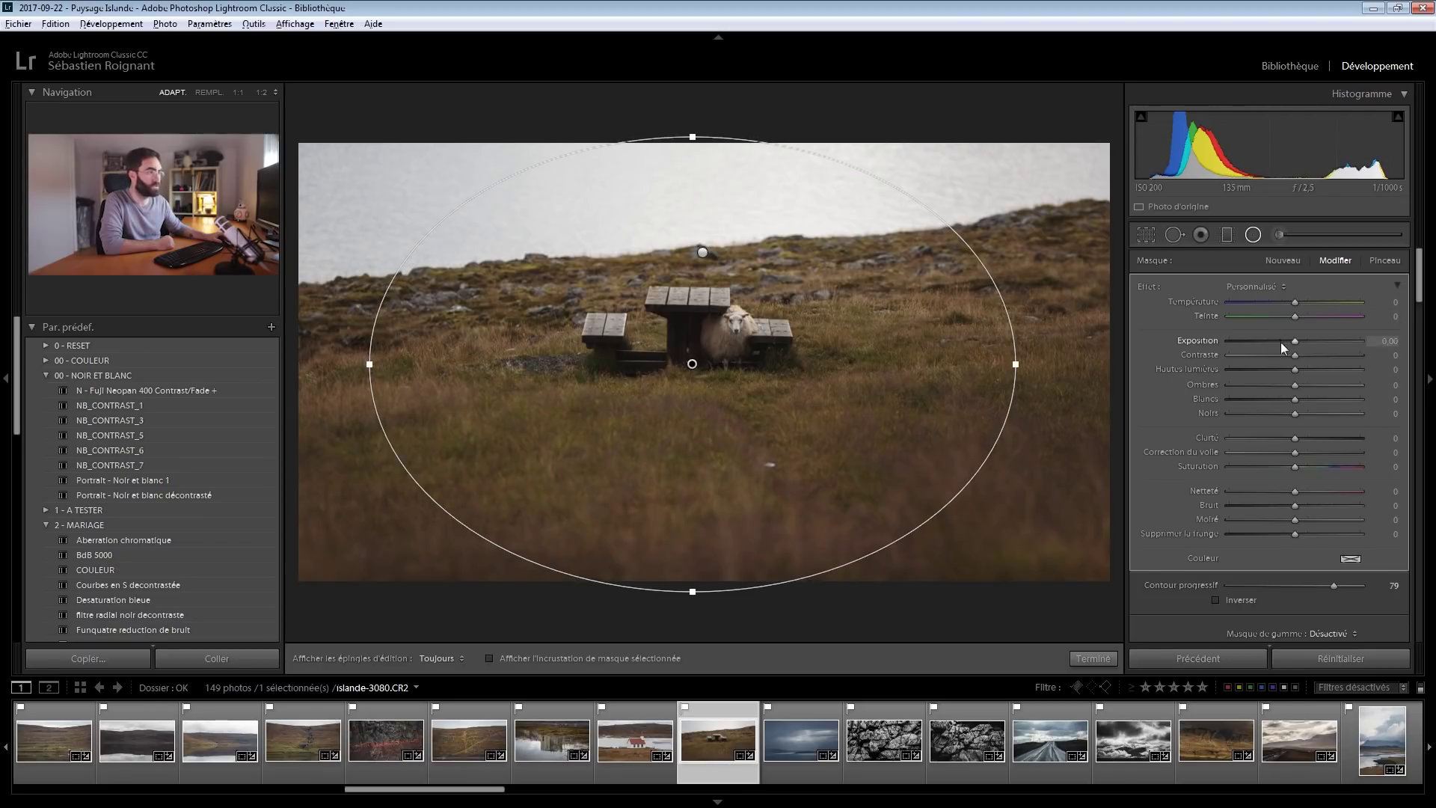
left_click(1280, 341)
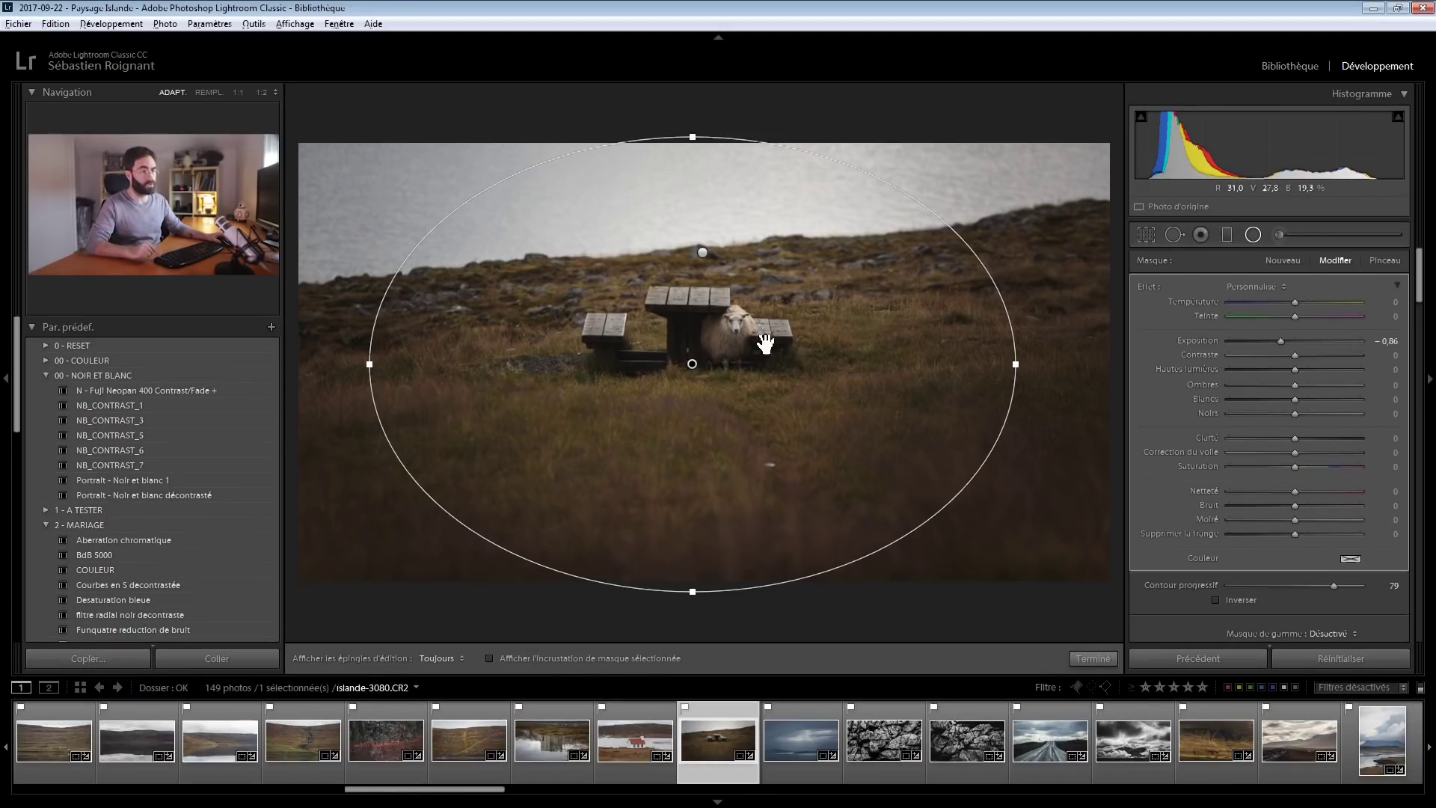
double_click(695, 367, "ctrl")
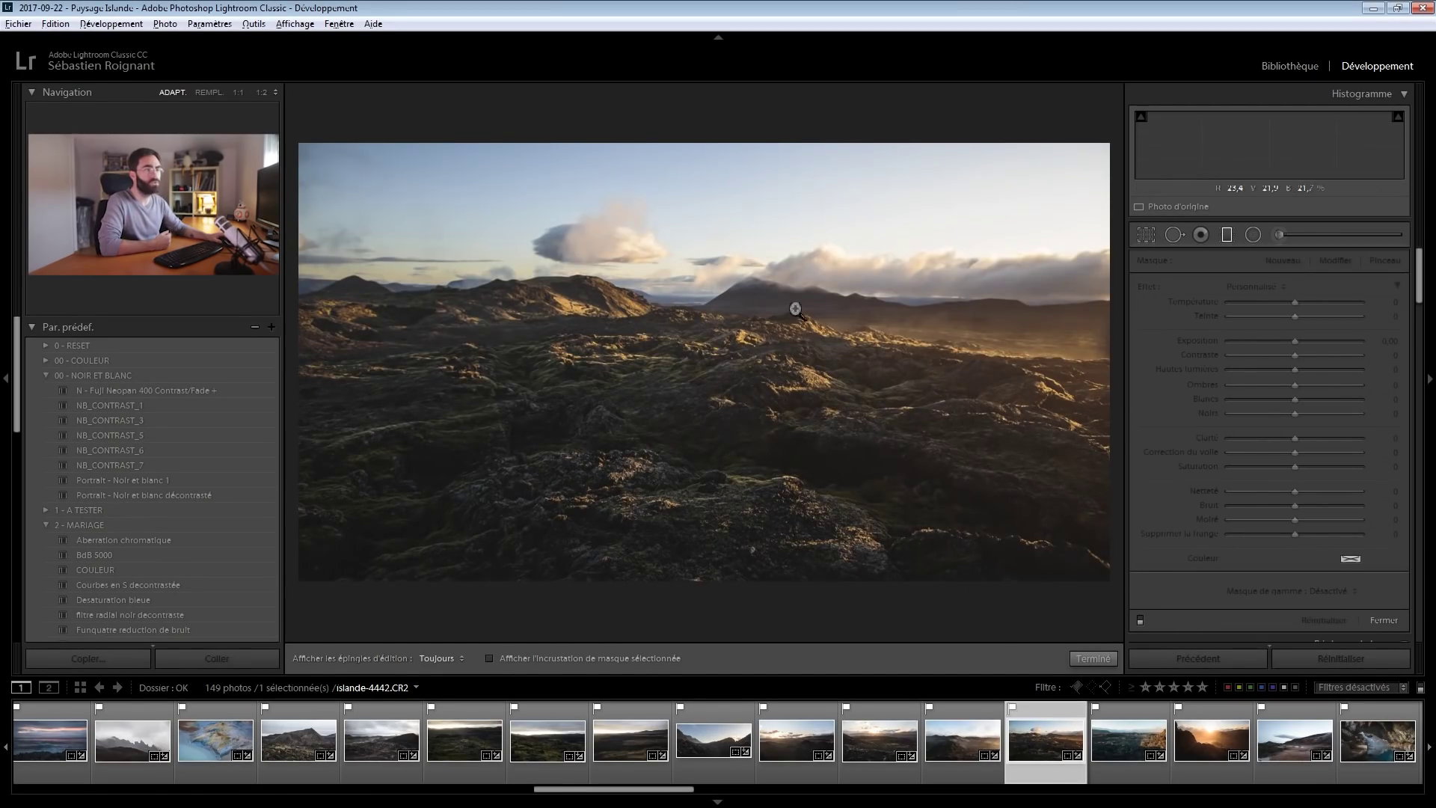
- Open islande-4361-Panorama.dng and place a graduated filter over the sky down to the horizon, checking its mask overlay
left_click(1127, 739)
left_click(953, 734)
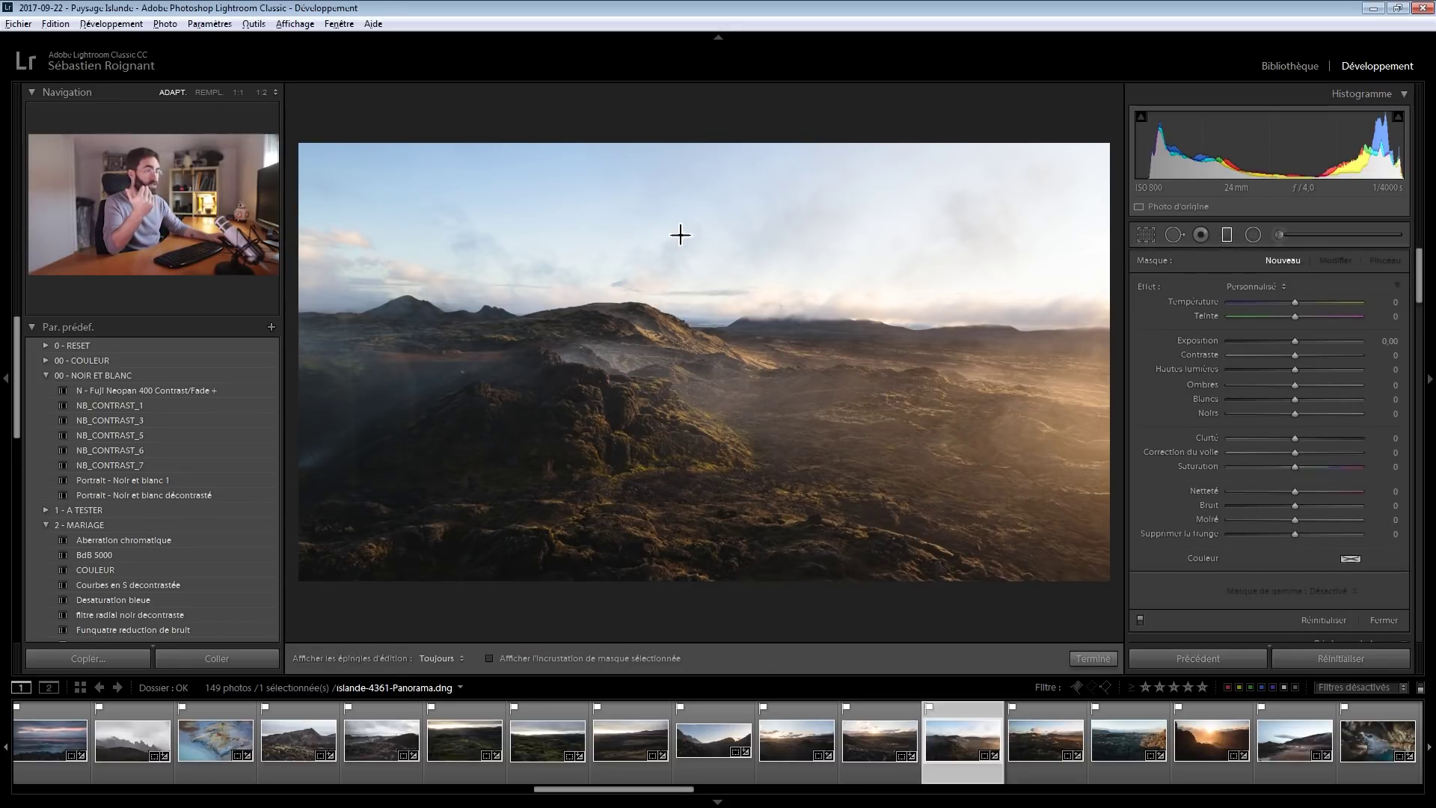
mouse_move(716, 338)
left_mouse_down()
mouse_move(708, 391)
mouse_move(721, 397)
mouse_move(705, 416)
mouse_move(721, 389)
mouse_move(713, 310)
left_mouse_up()
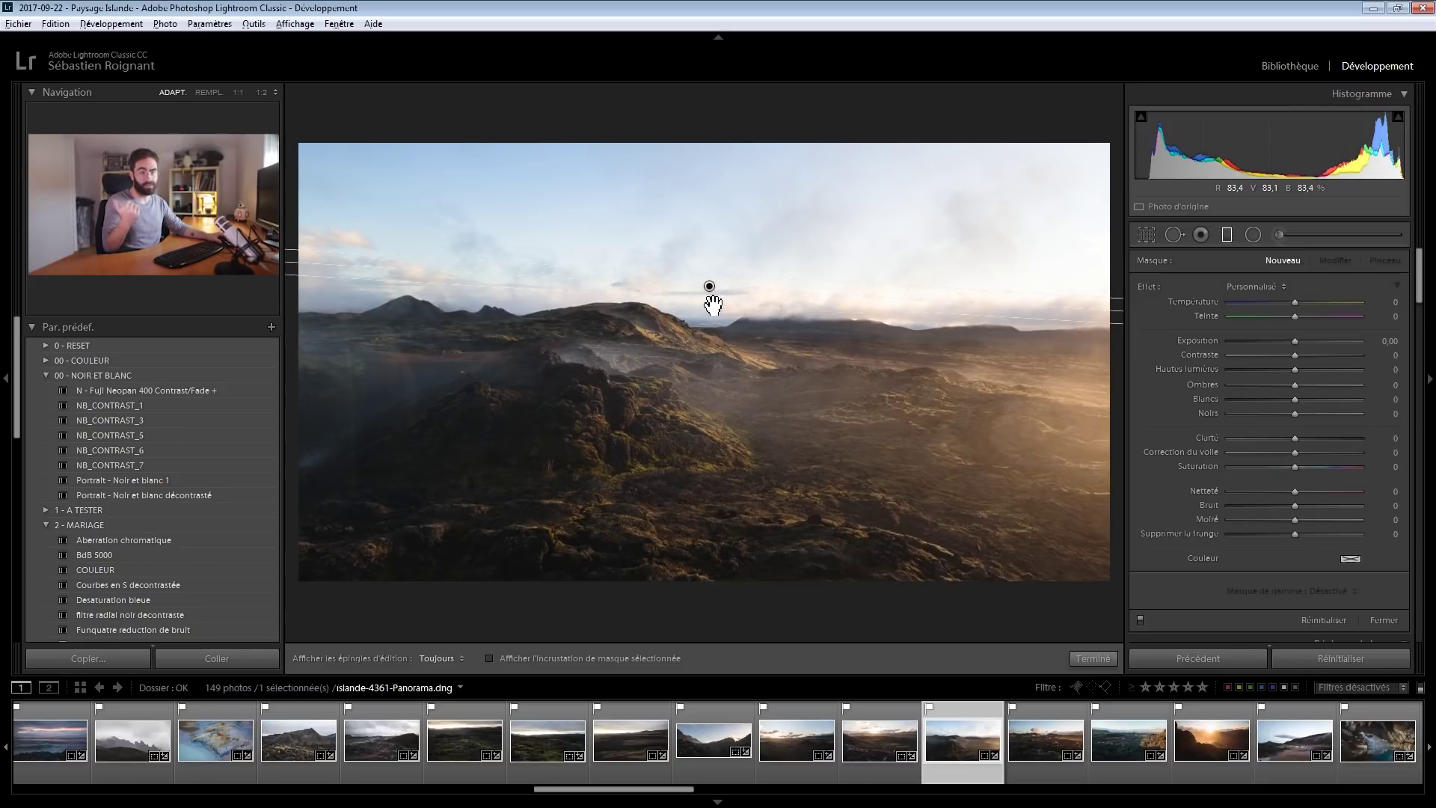
left_click(709, 288)
key("o")
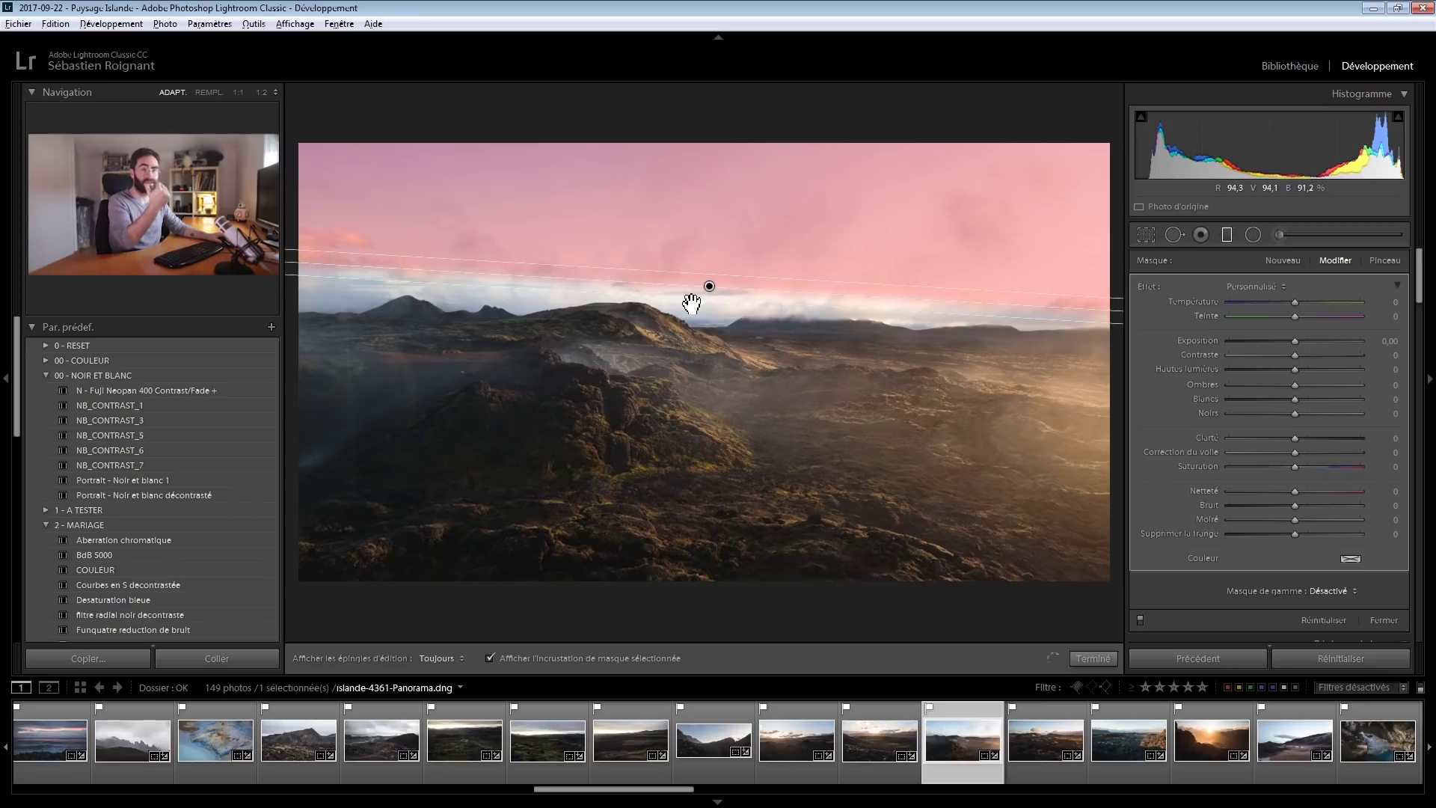
left_click_drag(693, 317, 748, 534)
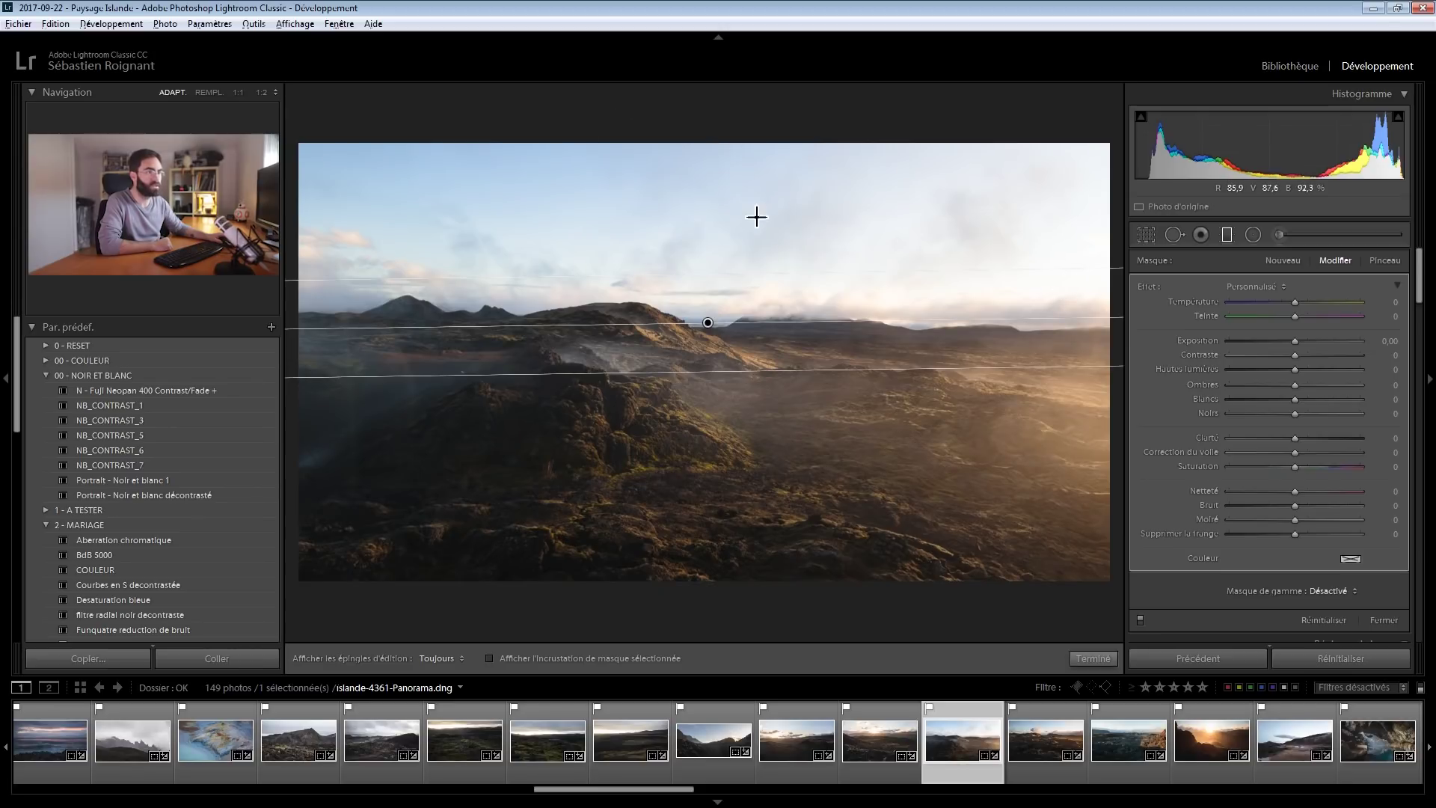
- Set the sky graduated filter to exposure −1.77, contrast 33, highlights −23 and shadows 81
mouse_move(1303, 339)
left_mouse_down()
mouse_move(1265, 341)
mouse_move(1316, 356)
left_mouse_up()
left_click_drag(1295, 369, 1348, 384)
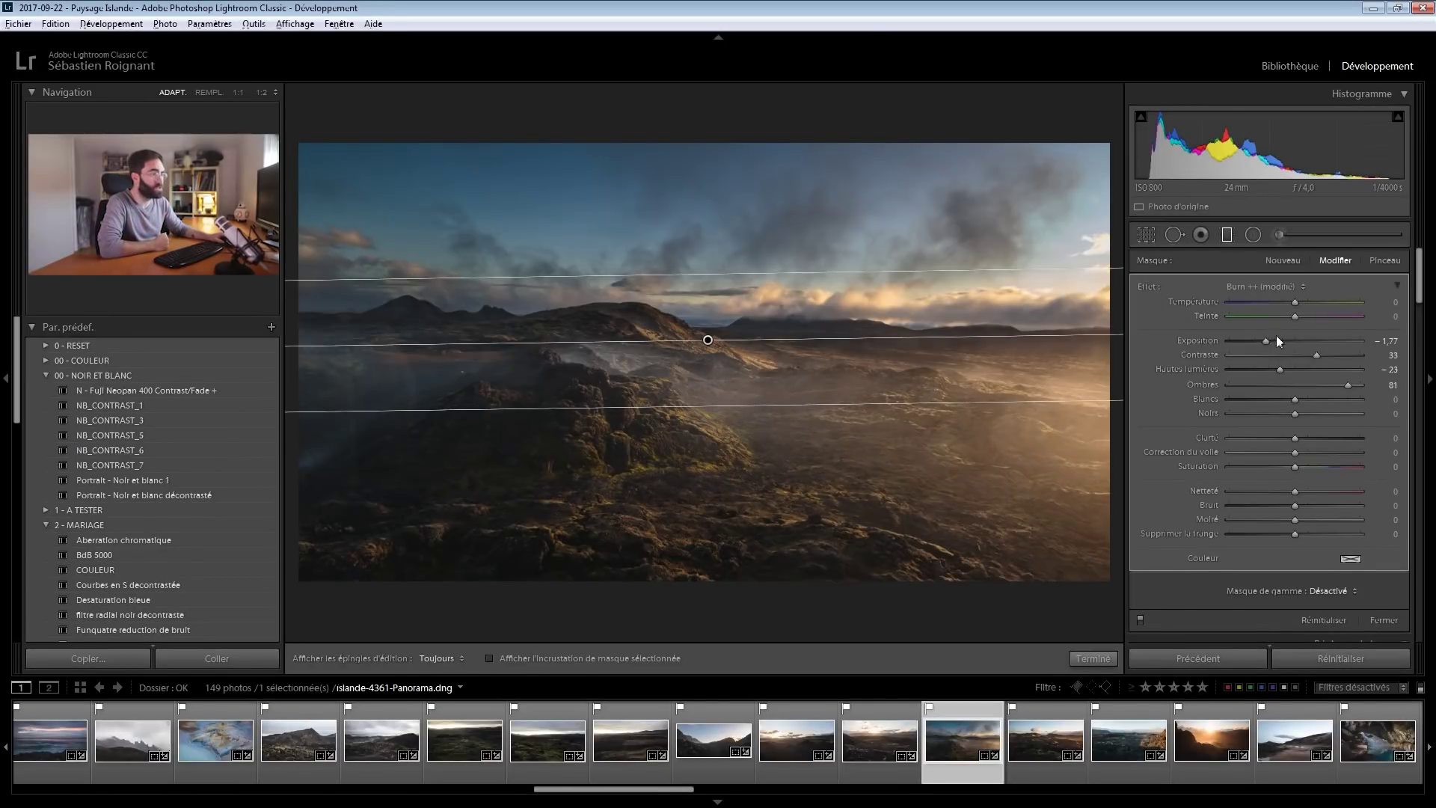
left_click_drag(1275, 335, 1267, 339)
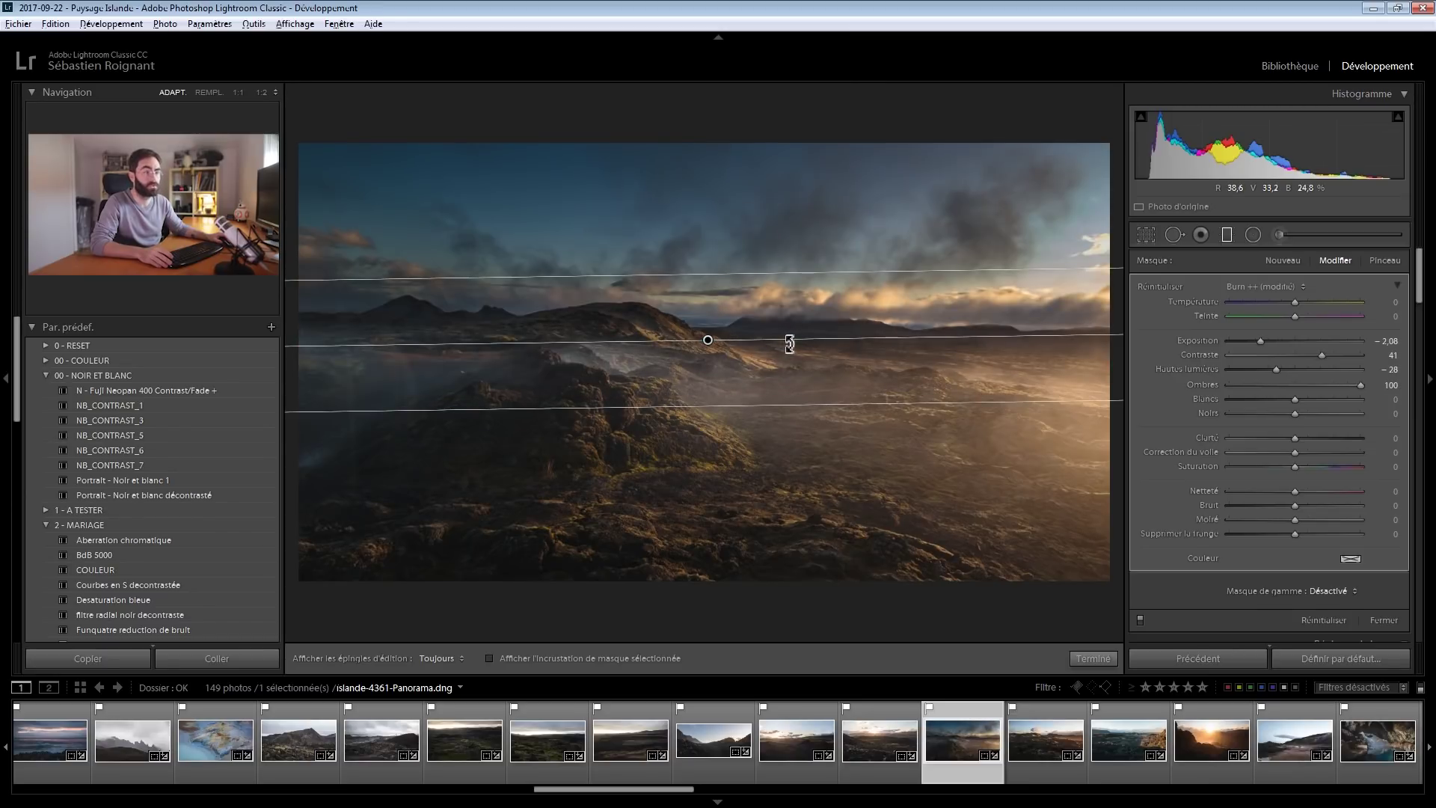
- Scale the graduated filter's combined adjustments down to exposure −0.79, contrast 16, highlights −11 and shadows 38, and vary its overall gain
left_click_drag(777, 343, 584, 345)
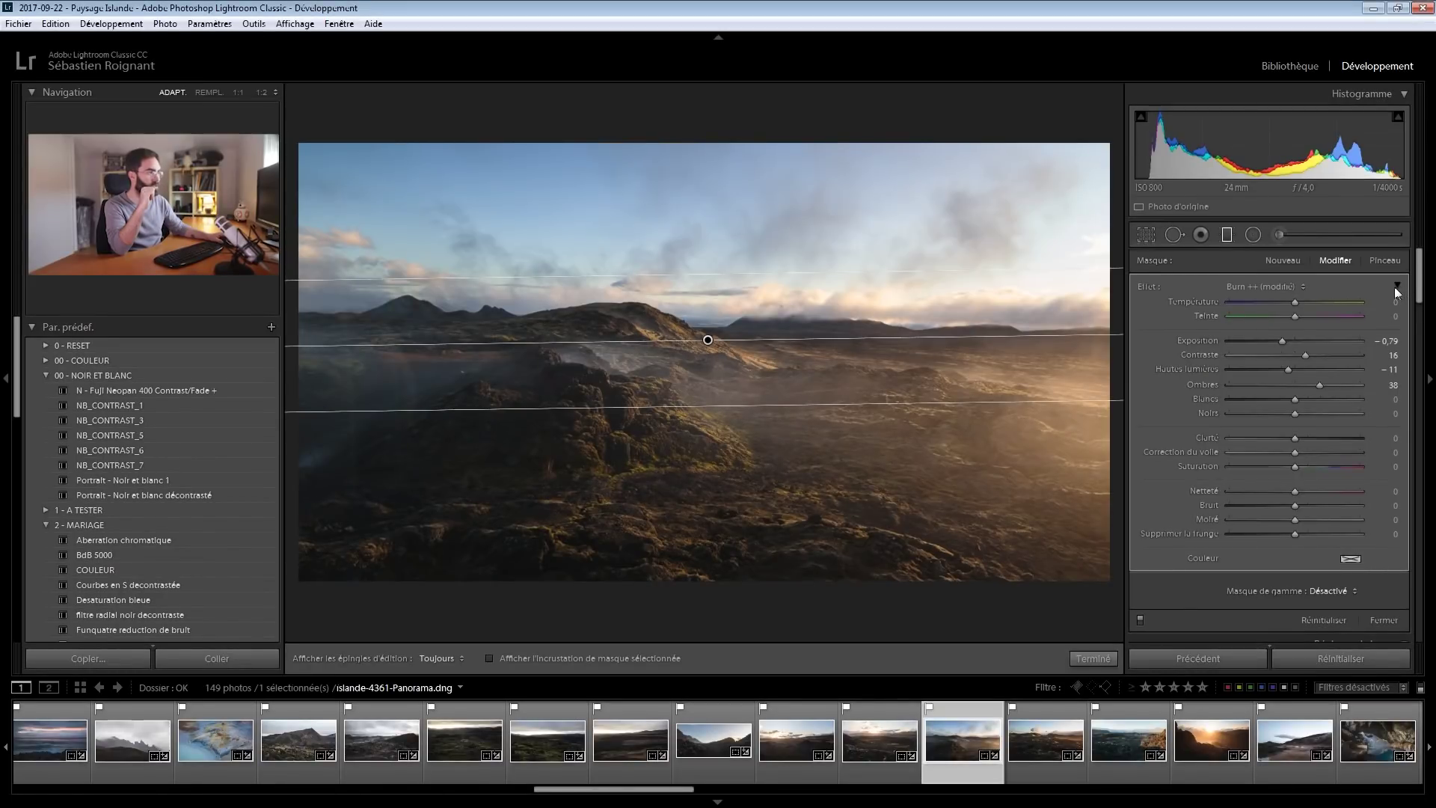
left_click(1395, 285)
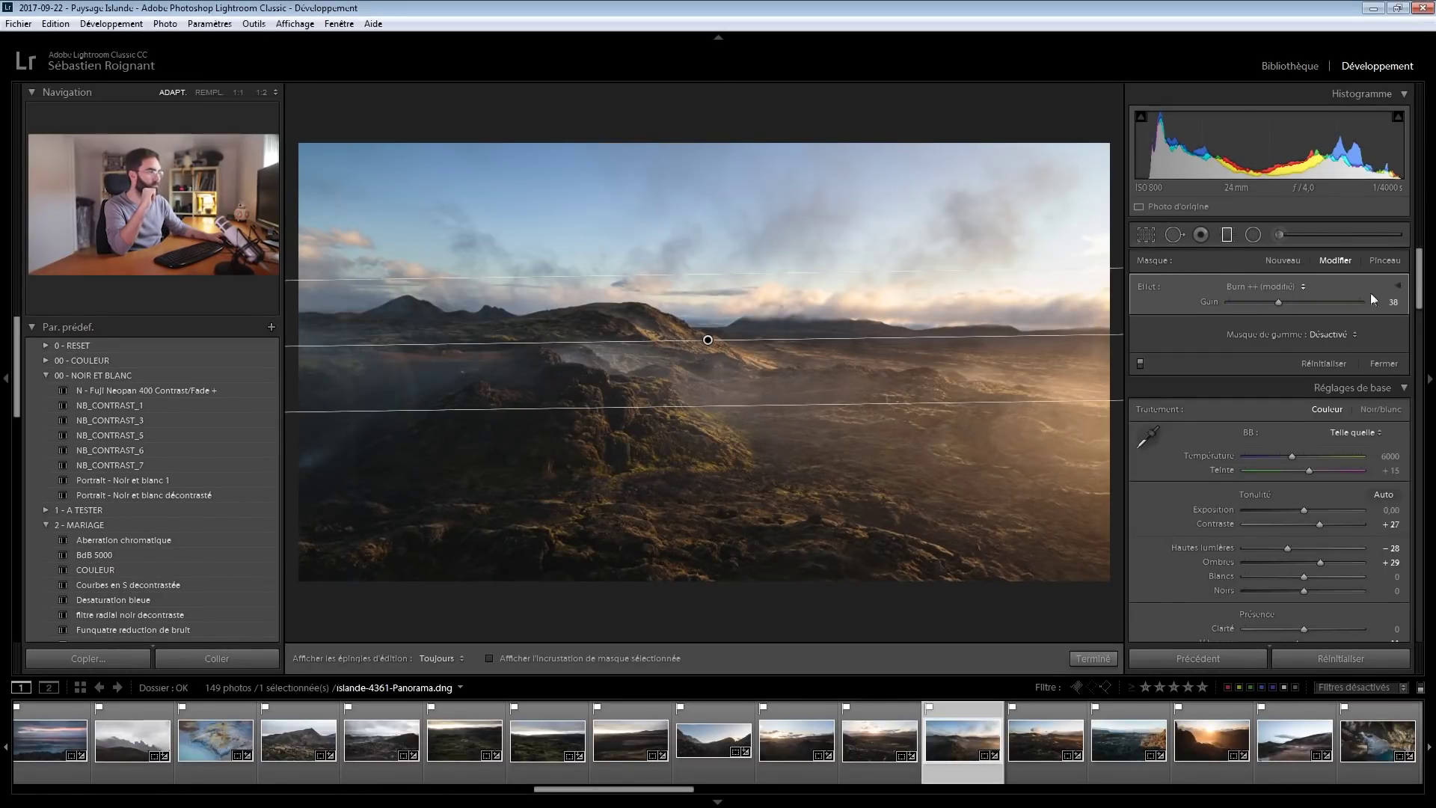
left_click_drag(1278, 296, 1258, 298)
left_click_drag(1349, 302, 1289, 303)
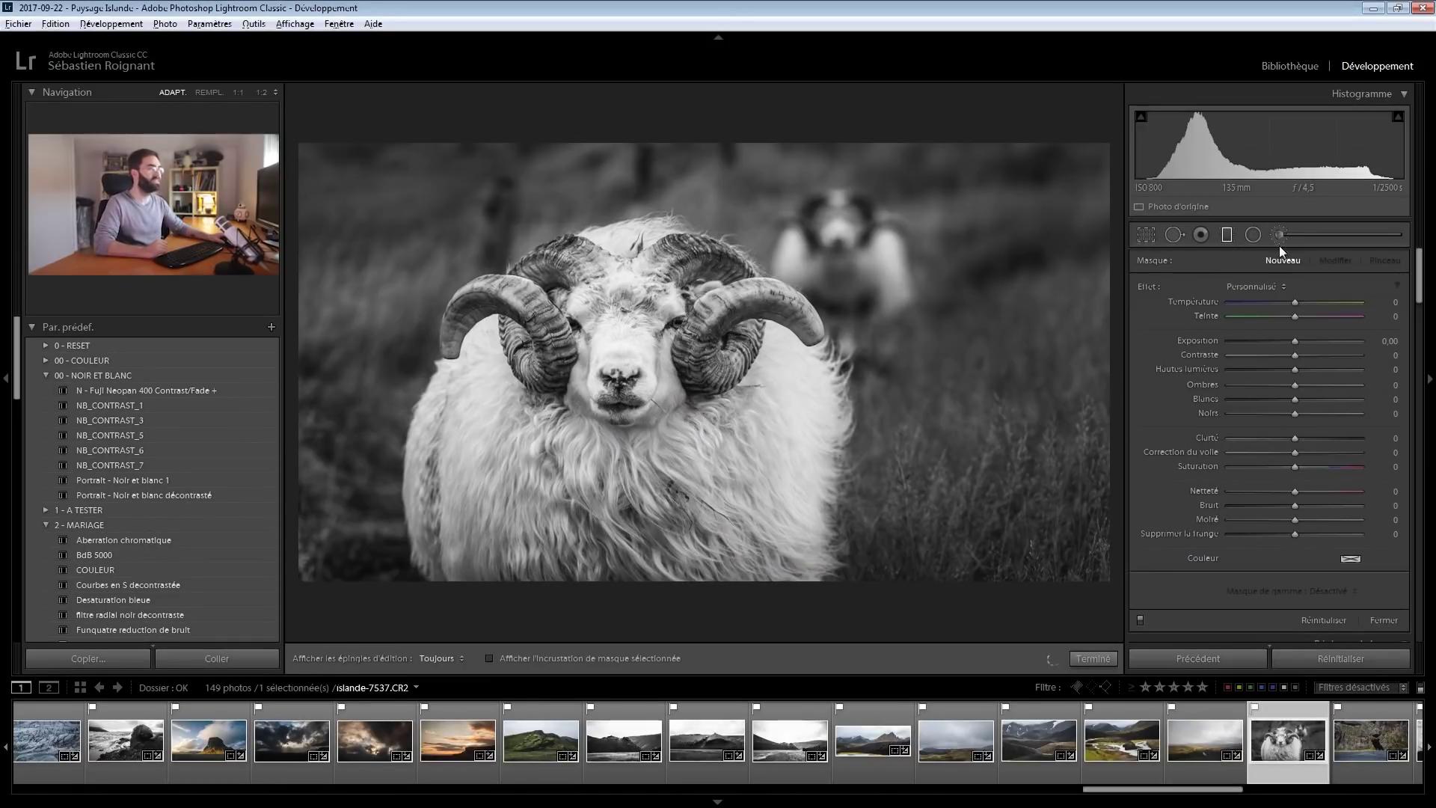
- Try painting along the edge of the ram's fleece with an adjustment brush at exposure −1.64 and size 10, with the edit pins hidden
left_click(1279, 236)
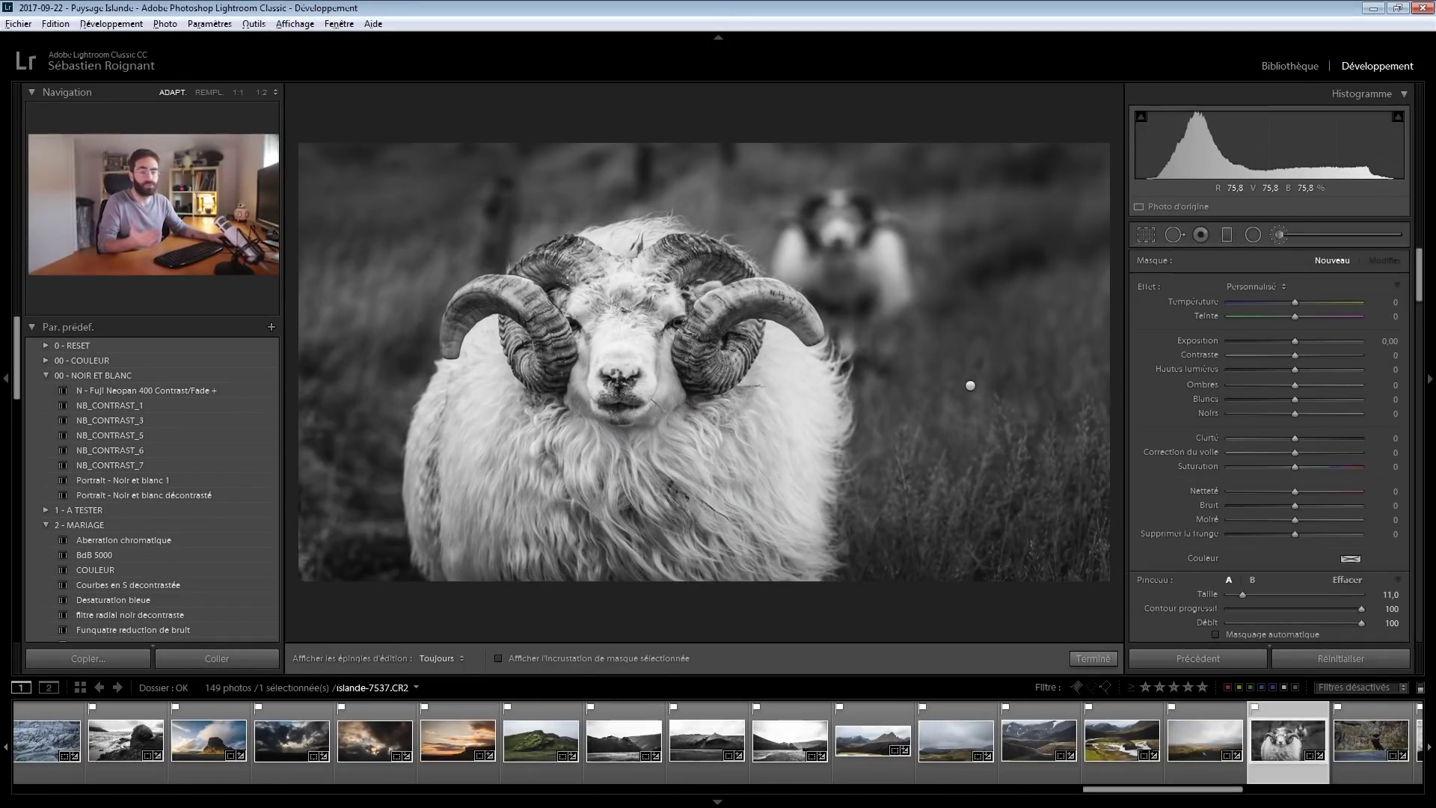
left_click_drag(1295, 341, 1267, 340)
scroll(545, 368, "down", 1)
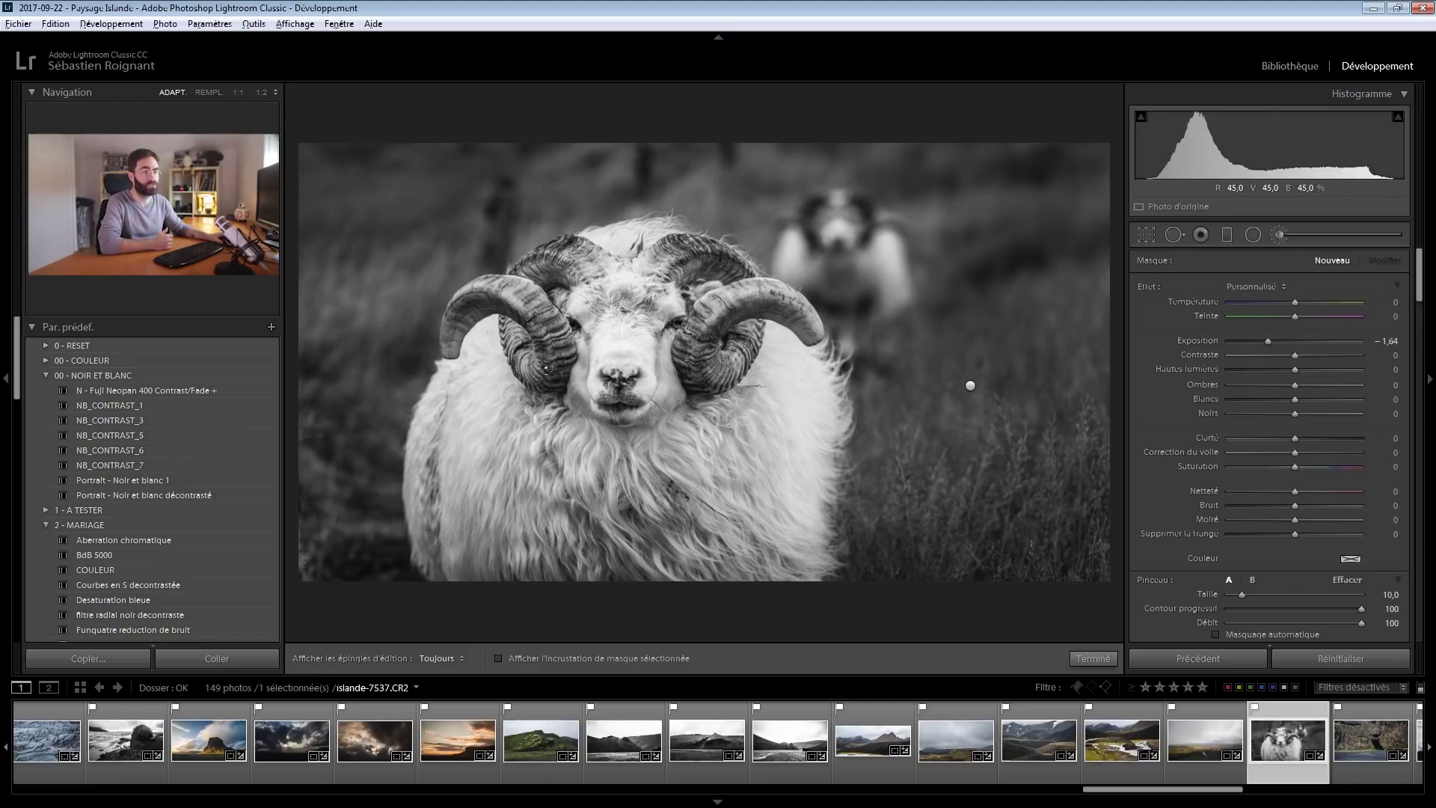
key("h")
mouse_move(606, 225)
left_mouse_down()
mouse_move(583, 419)
mouse_move(464, 374)
mouse_move(449, 554)
mouse_move(725, 490)
mouse_move(524, 299)
mouse_move(404, 539)
mouse_move(422, 572)
left_mouse_up()
- Set the adjustment brush's exposure to −2.27 and toggle the display of the edit pins
key("h")
left_click_drag(1303, 336, 1282, 338)
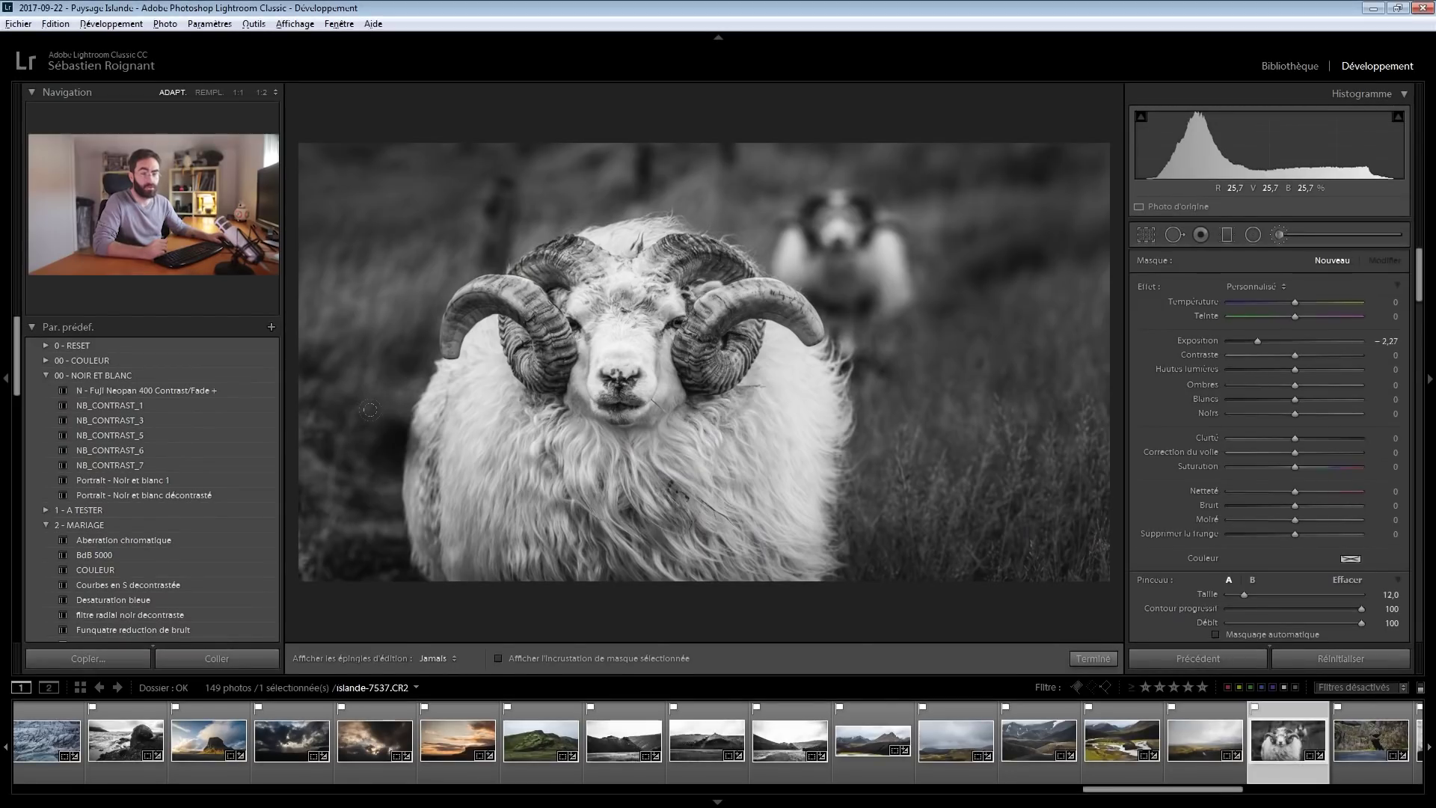
key("h")
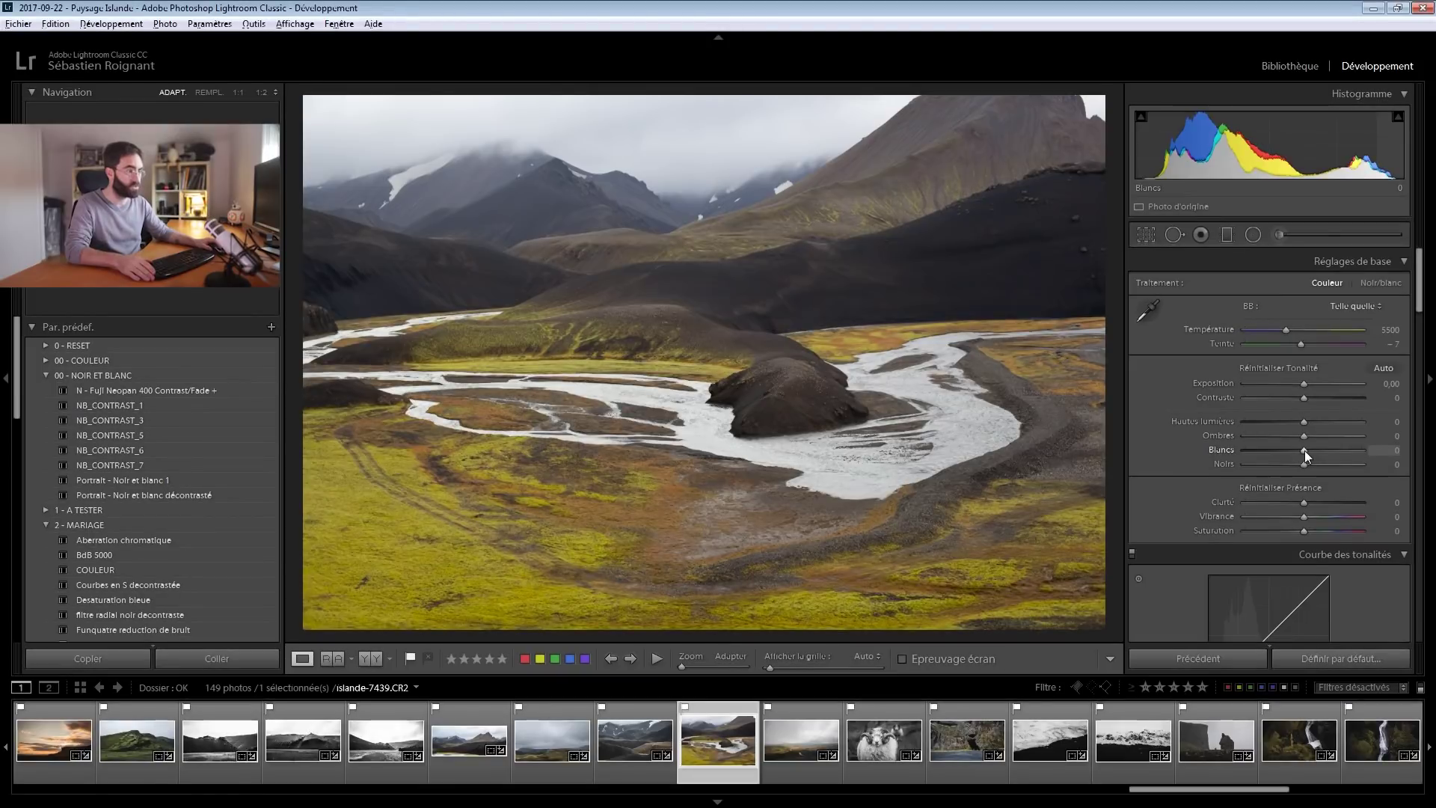
- Try out whites, blacks, exposure +3.54, contrast −64 and highlights +44 on the river landscape, and reset all tone settings
mouse_move(1304, 451)
left_mouse_down()
mouse_move(1367, 457)
mouse_move(1302, 451)
mouse_move(1274, 464)
mouse_move(1286, 465)
mouse_move(1230, 451)
mouse_move(1299, 460)
left_mouse_up()
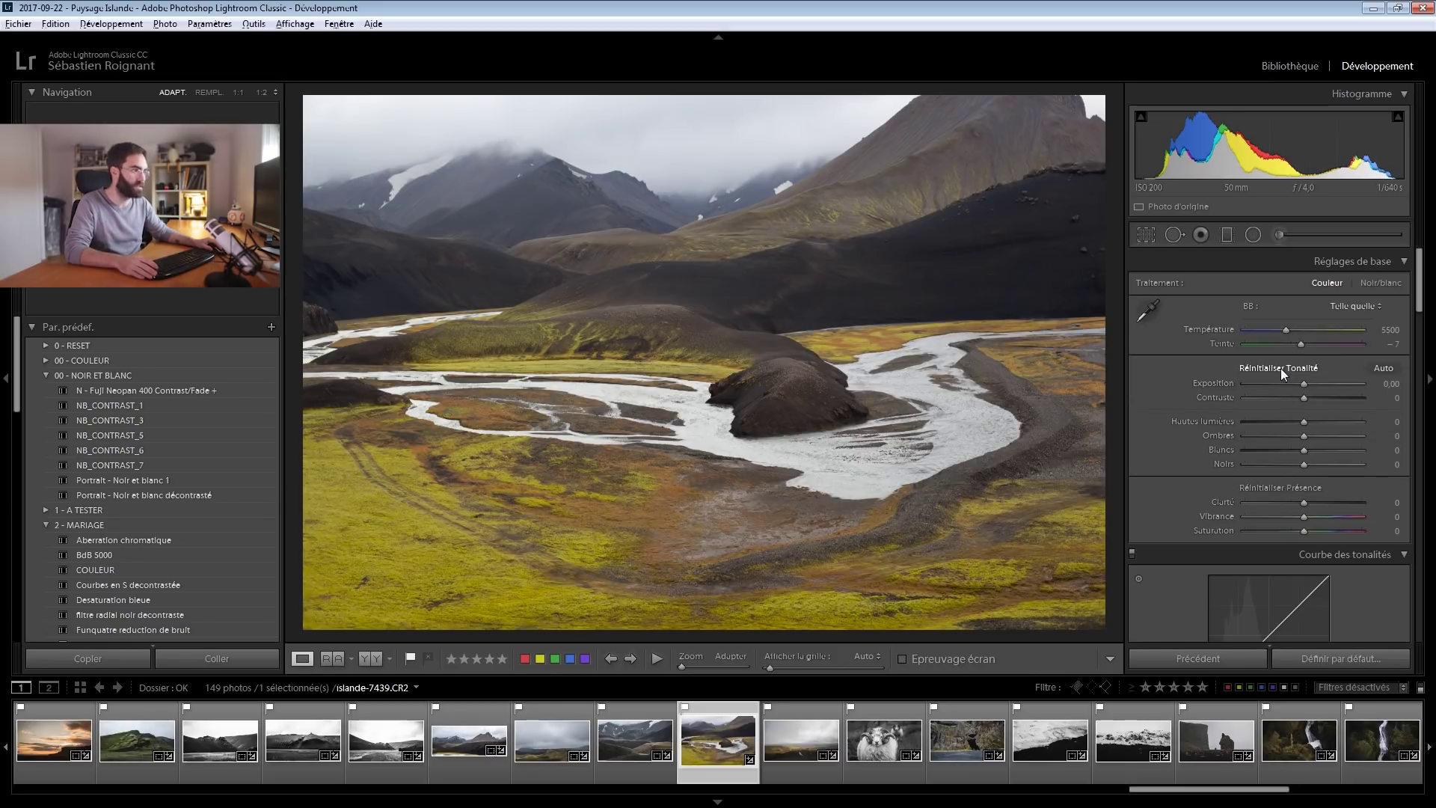
left_click_drag(1303, 383, 1329, 421)
key("alt")
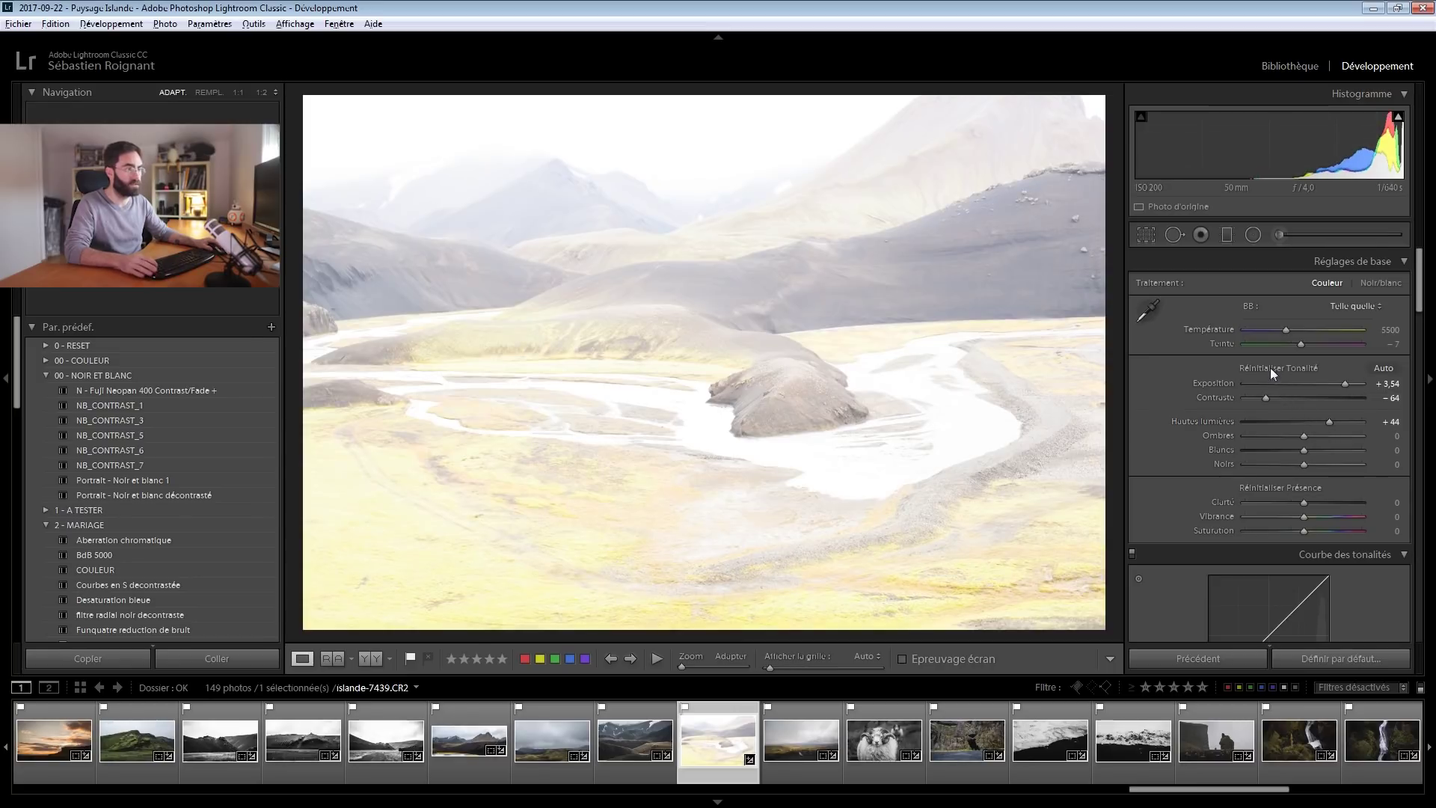
left_click(1269, 367, "alt")
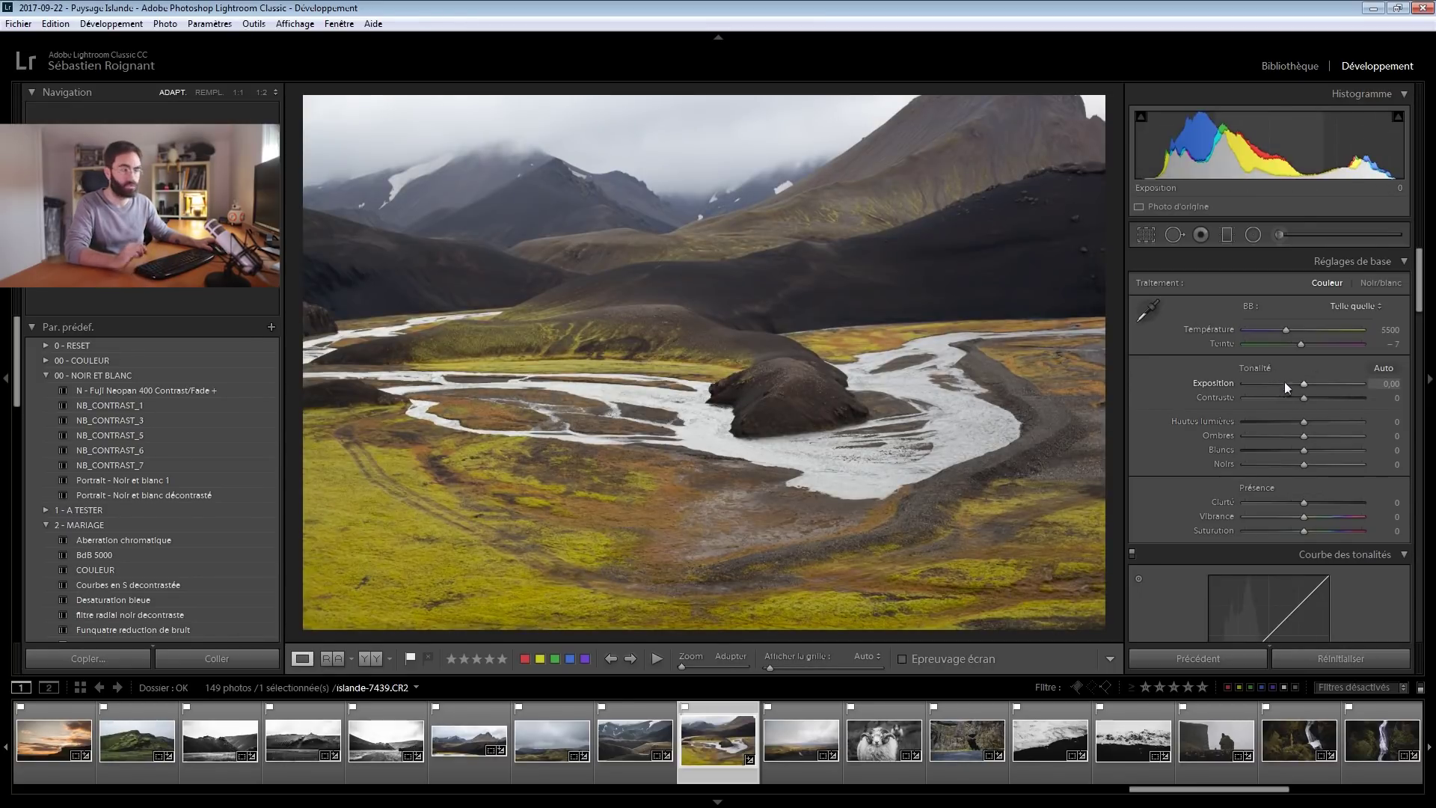
- Split-tone the river landscape's highlights with hue 85 and saturation 85, previewing the hues first
scroll(1286, 374, "down", 4)
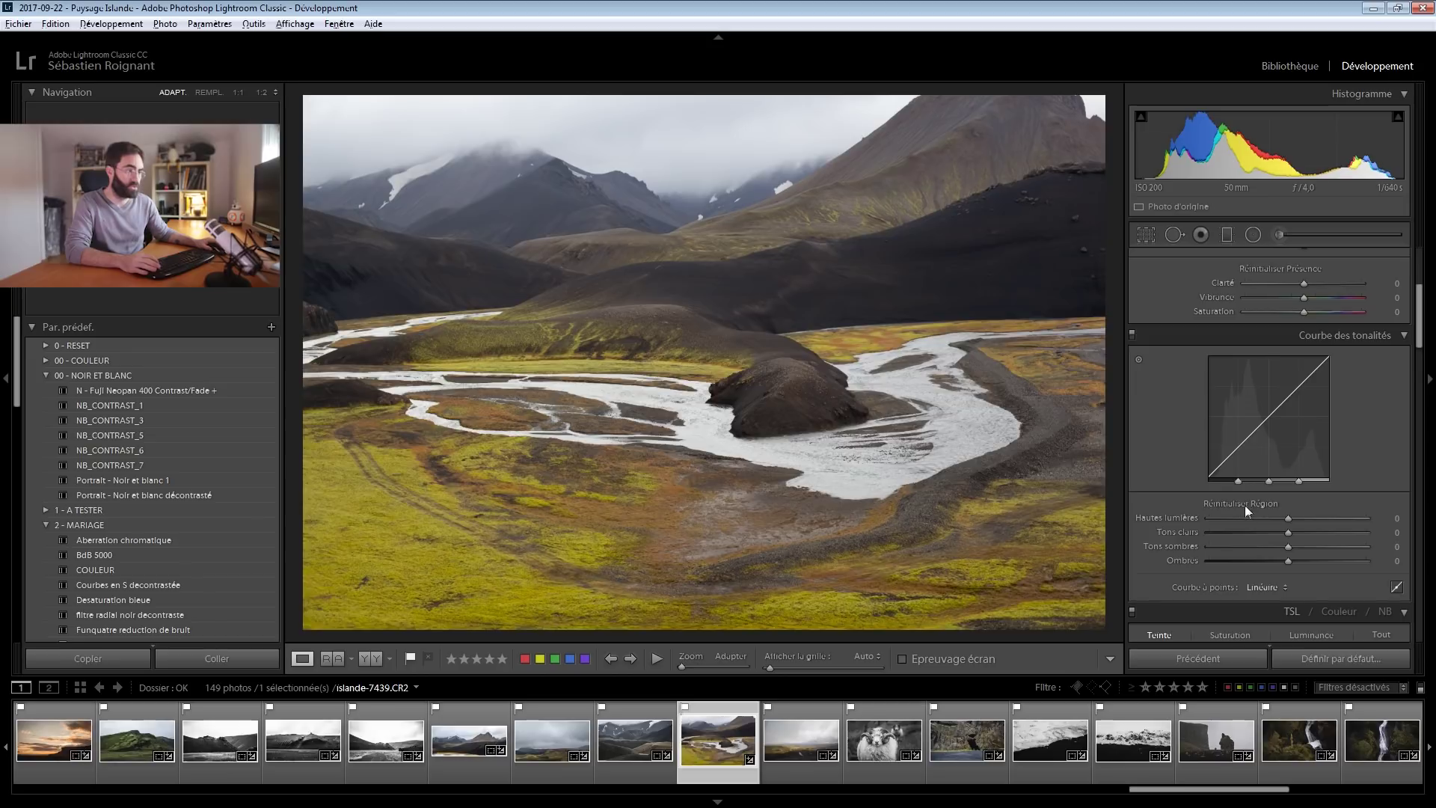
scroll(1236, 500, "down", 5)
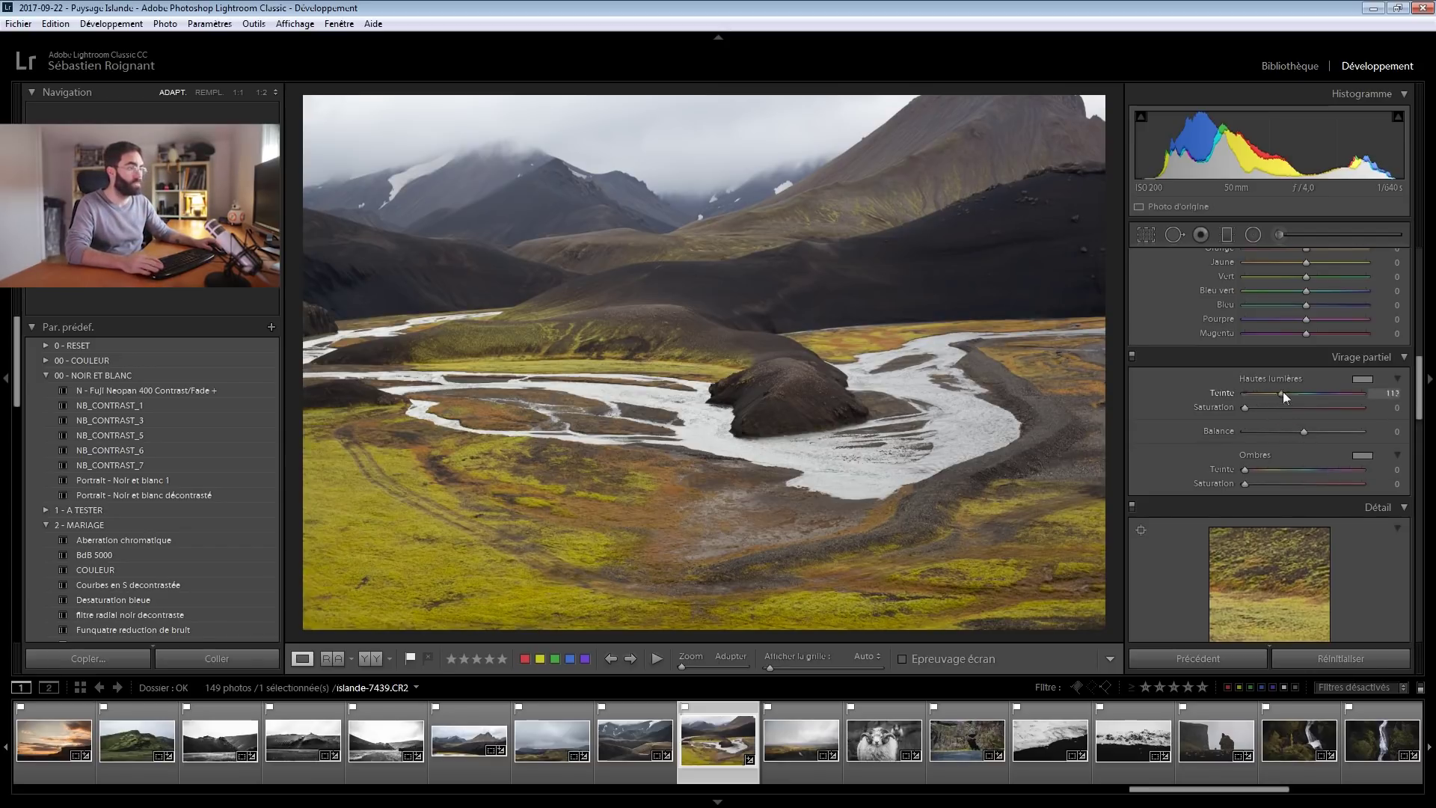
left_click_drag(1323, 392, 1325, 391)
left_click_drag(1244, 407, 1272, 392)
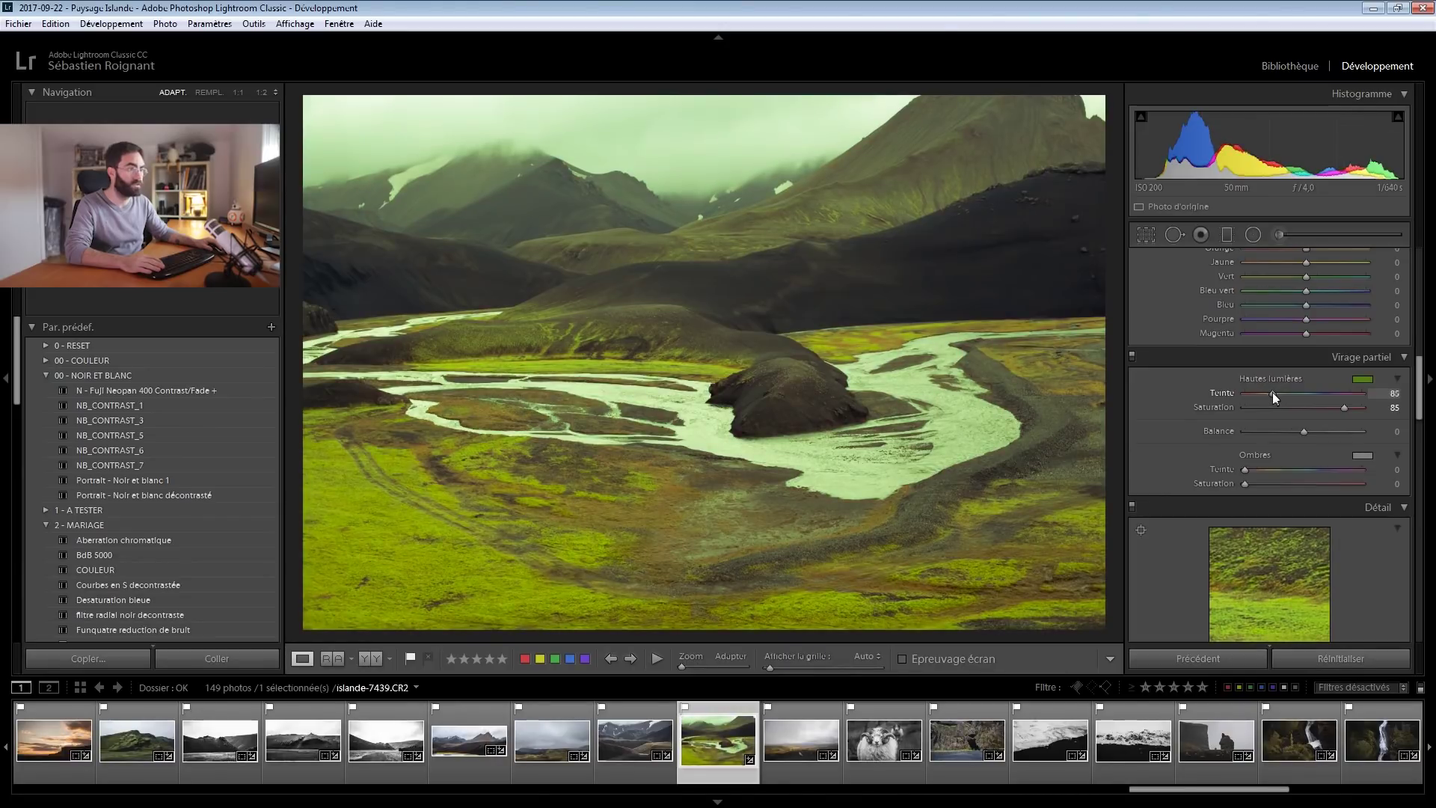
- Tint the river landscape's shadows with hue 277 and saturation 41, and shift the split-toning balance to −11
mouse_move(1297, 469)
left_mouse_down()
mouse_move(1318, 468)
mouse_move(1290, 485)
left_mouse_up()
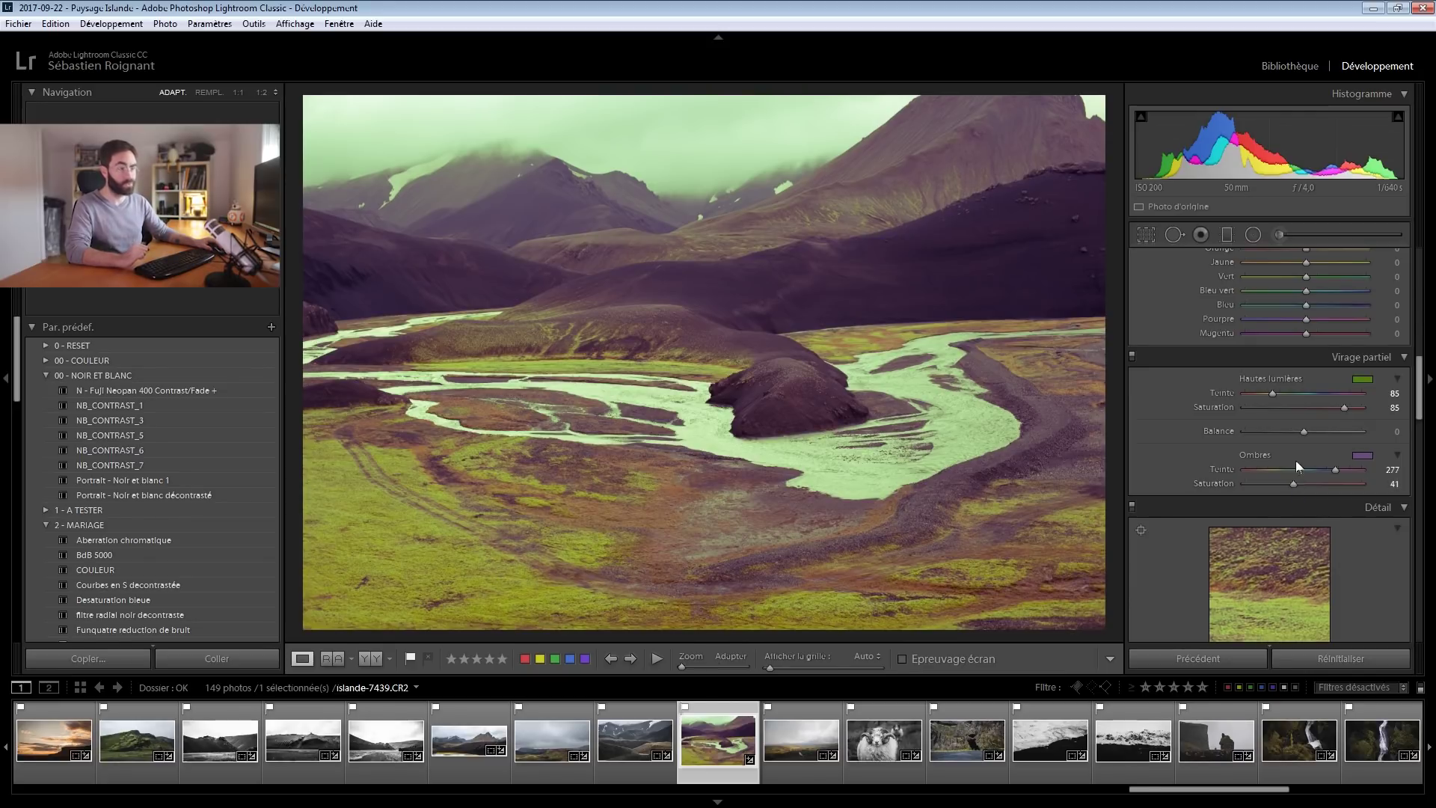
mouse_move(1294, 429)
left_mouse_down()
mouse_move(1266, 431)
mouse_move(1362, 442)
mouse_move(1300, 437)
mouse_move(1298, 423)
left_mouse_up()
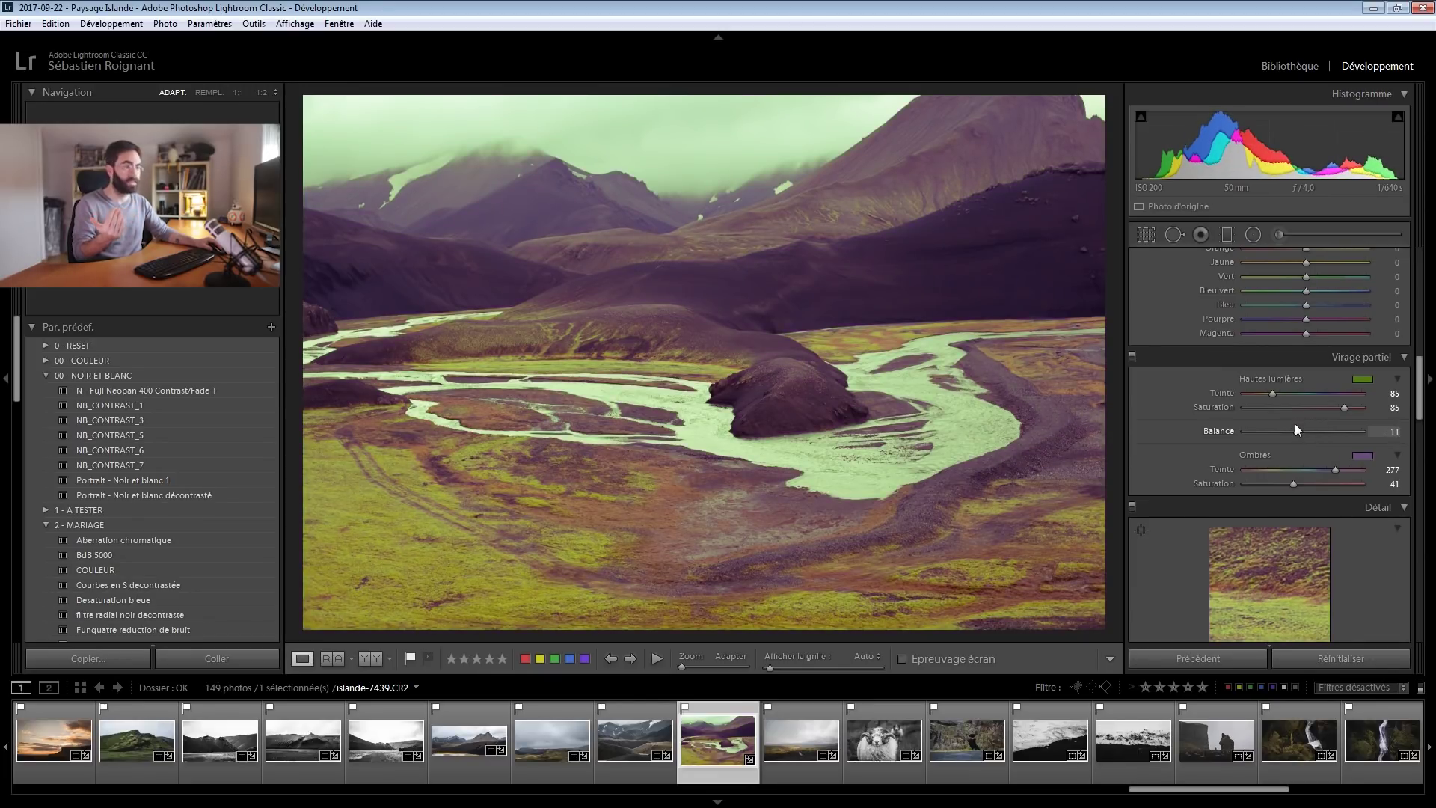
- Reset the split-toning balance, and lower the saturation to 10 for the highlights and 0 for the shadows
double_click(1295, 427)
left_click_drag(1344, 405, 1258, 410)
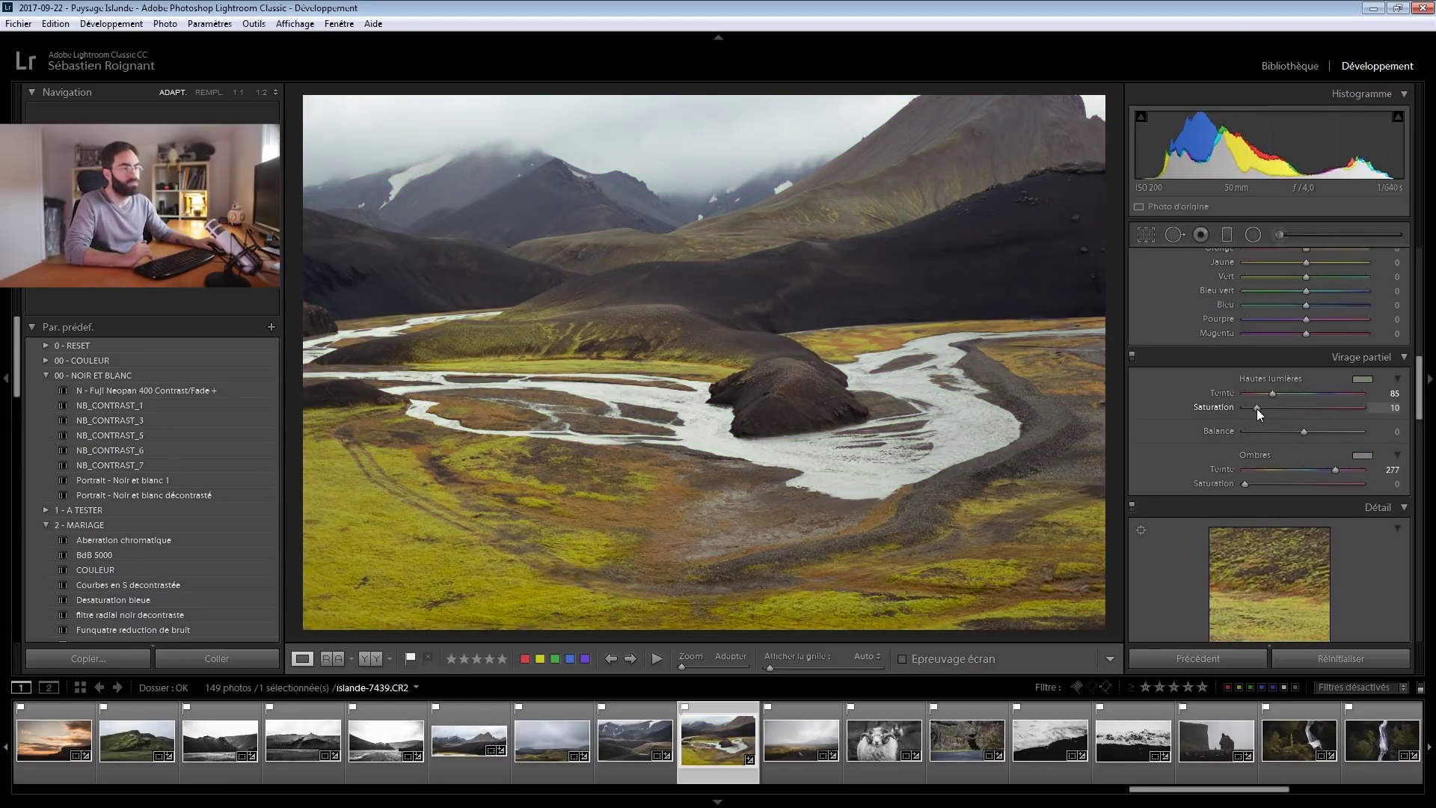
- Set the split-toning saturation to 18 for the shadows of the river landscape, and adjust the highlights' hue while previewing it at full strength
left_click_drag(1245, 483, 1263, 483)
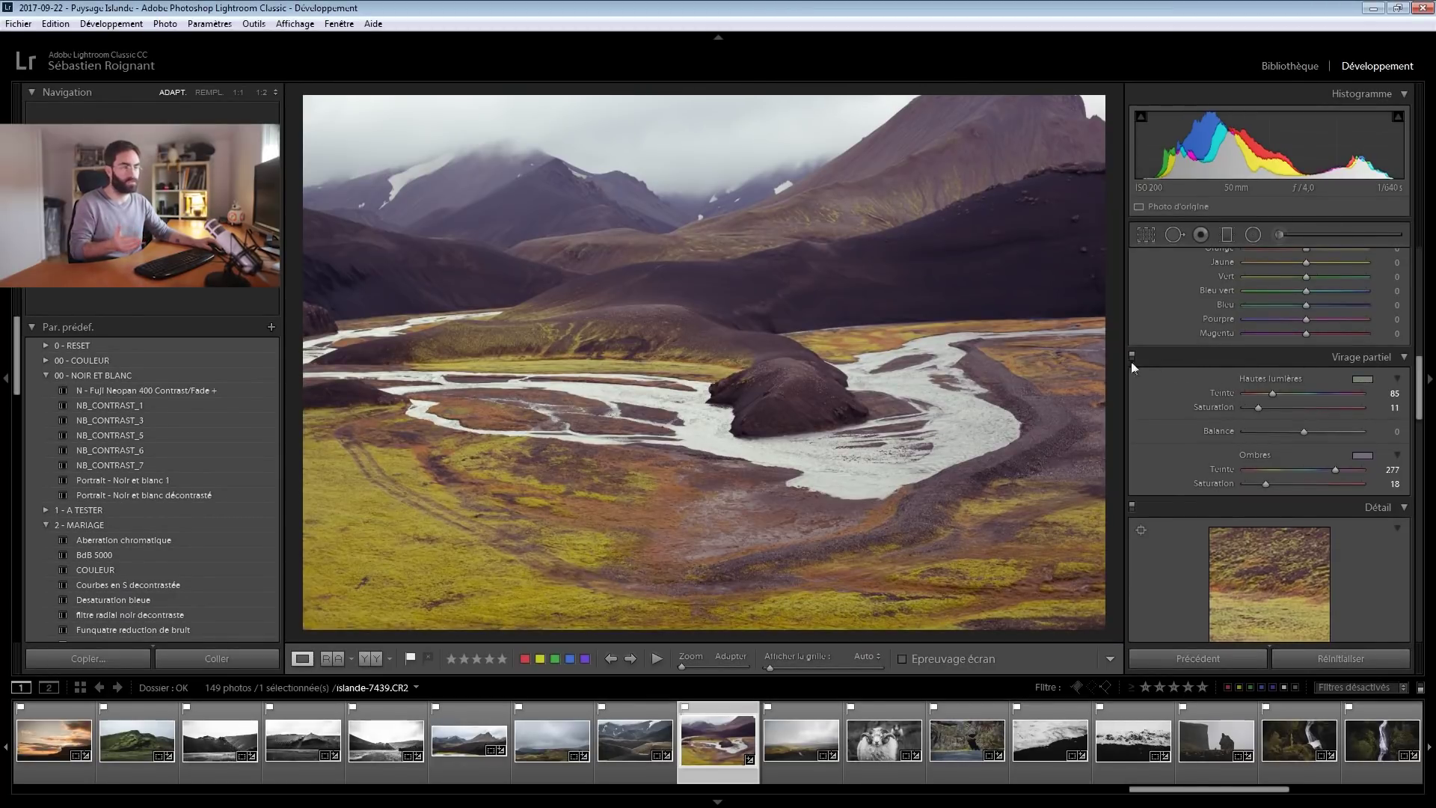
key("alt")
left_click(1273, 393, "alt")
mouse_move(1273, 393)
left_mouse_down()
mouse_move(1361, 393)
mouse_move(1243, 394)
mouse_move(1282, 393)
left_mouse_up()
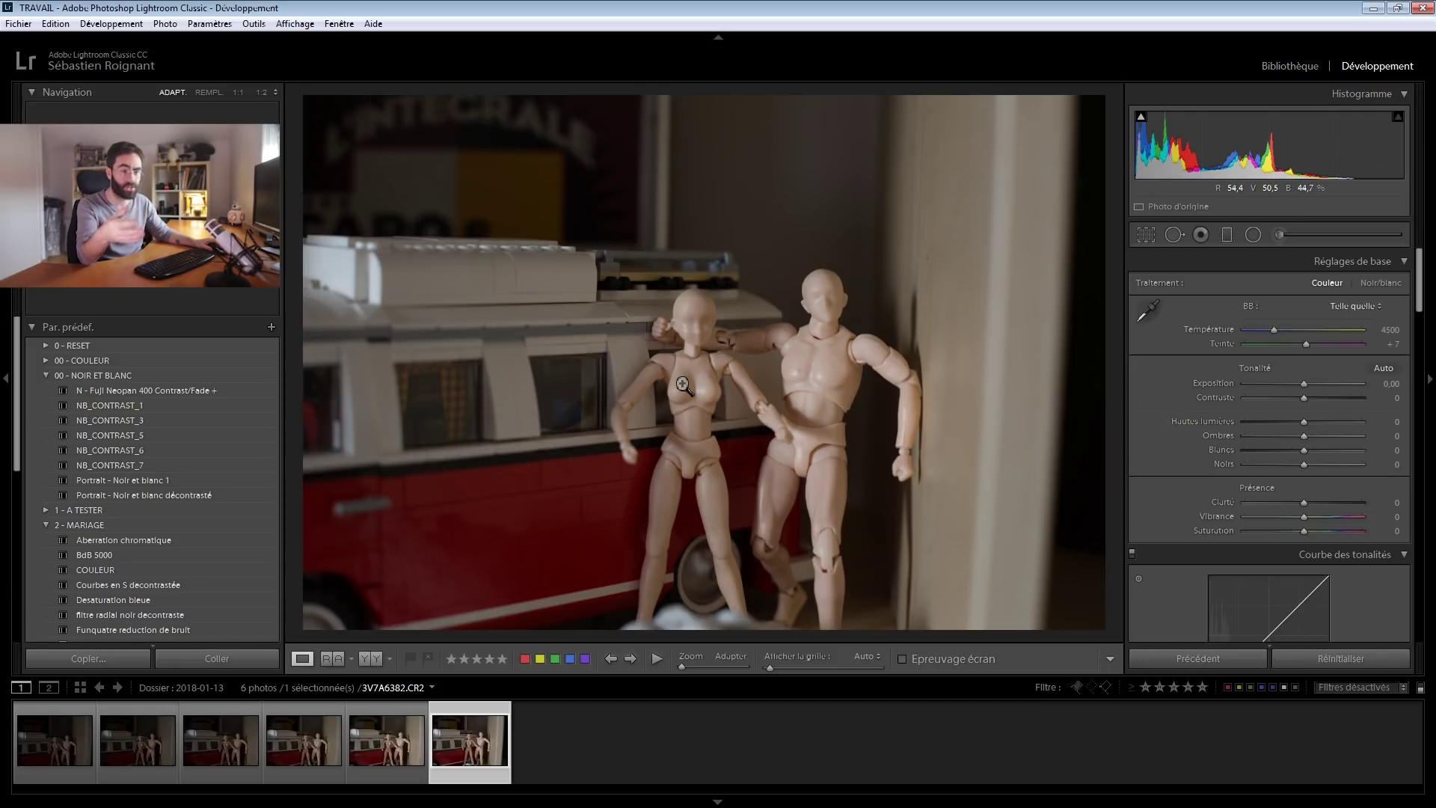
- Browse the six photos of the figurines beside the red van to compare their differing exposures
left_click(387, 740)
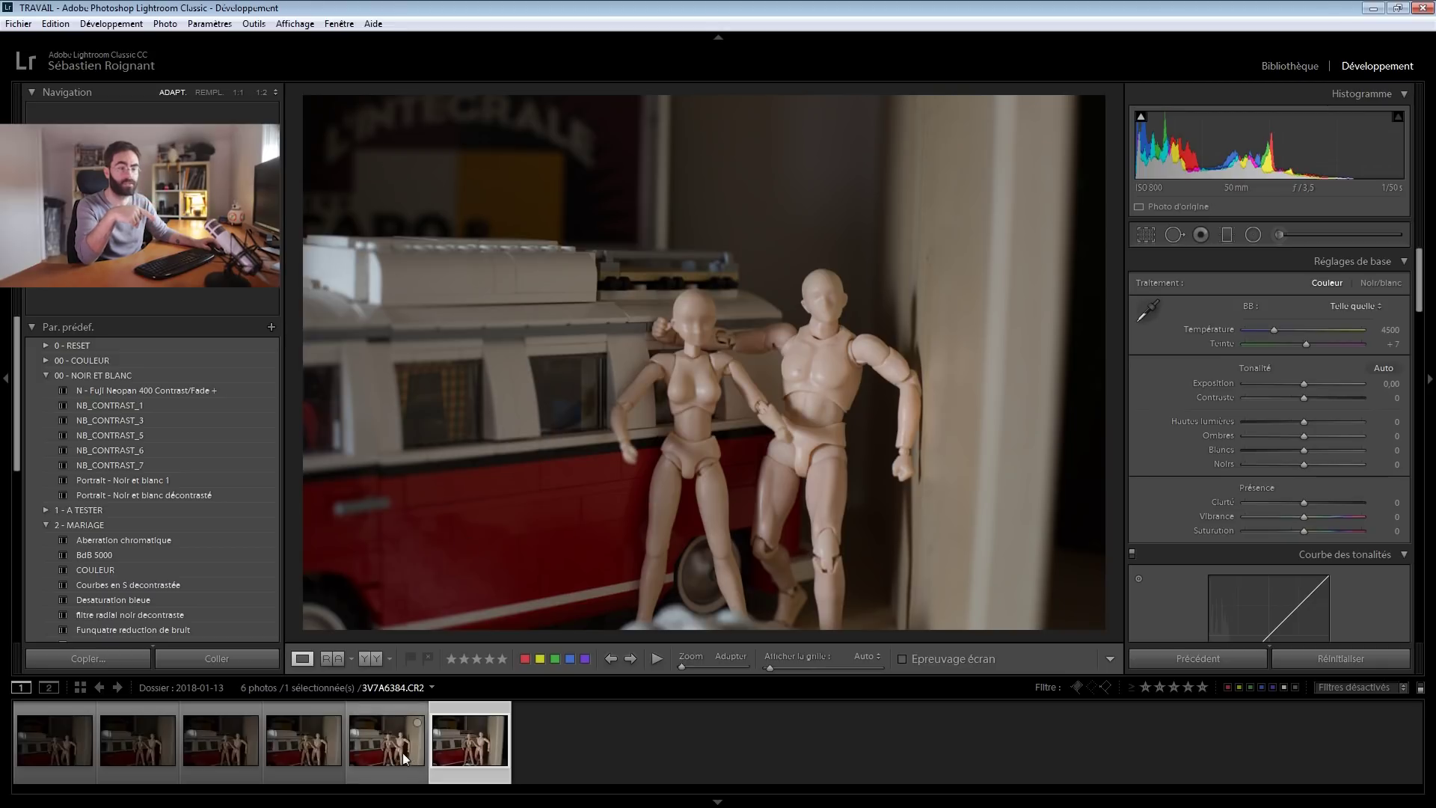
left_click(287, 750)
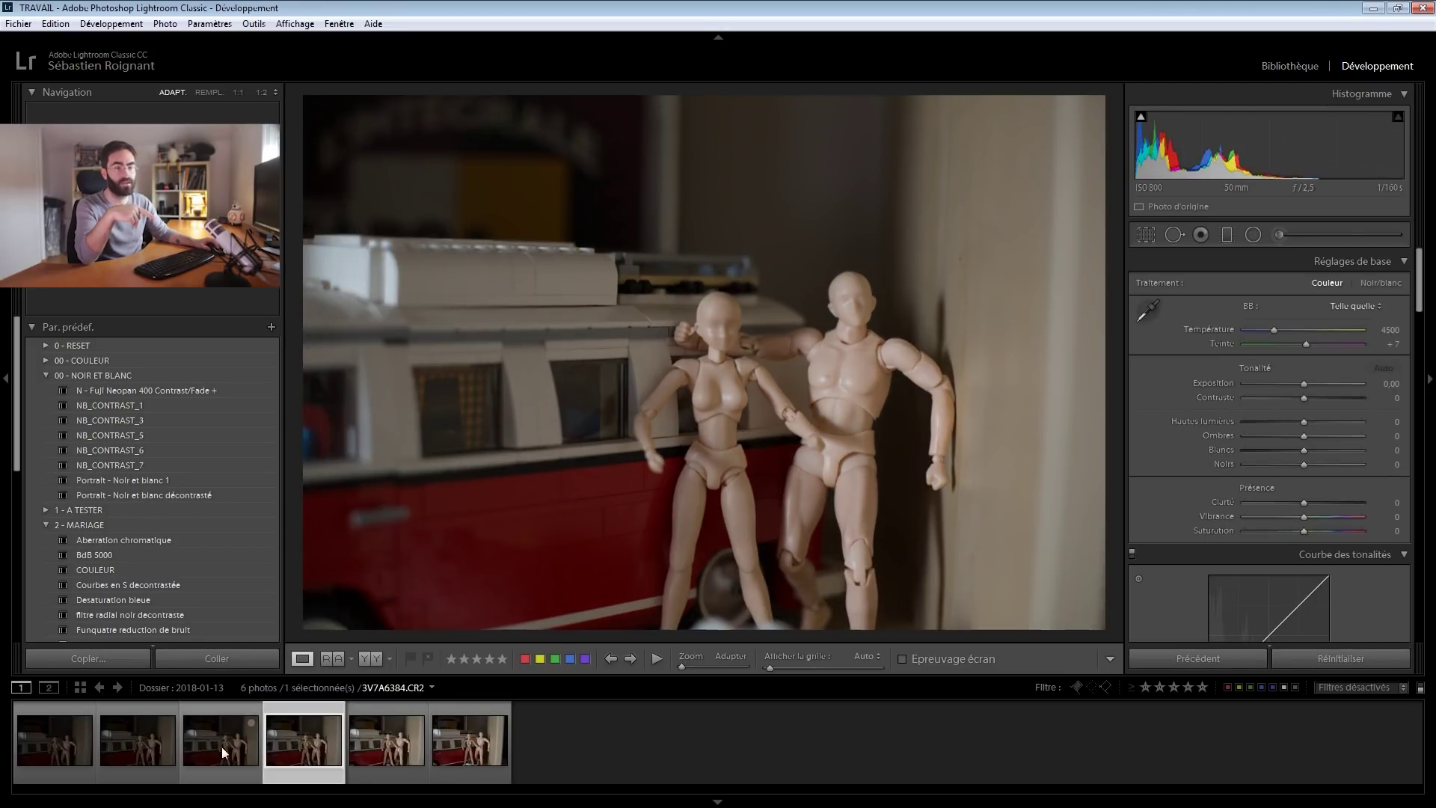
left_click(214, 744)
left_click(138, 739)
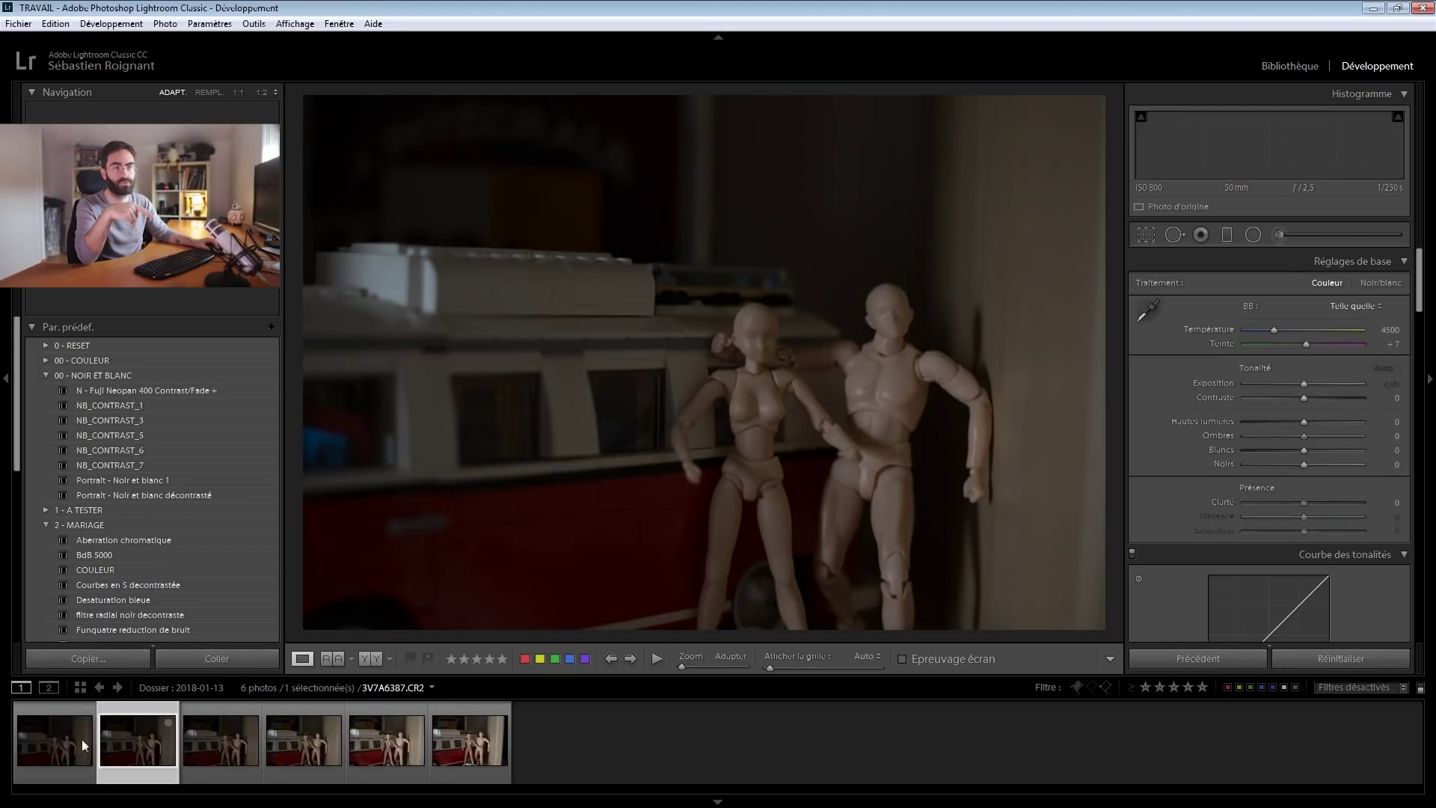
left_click(53, 738)
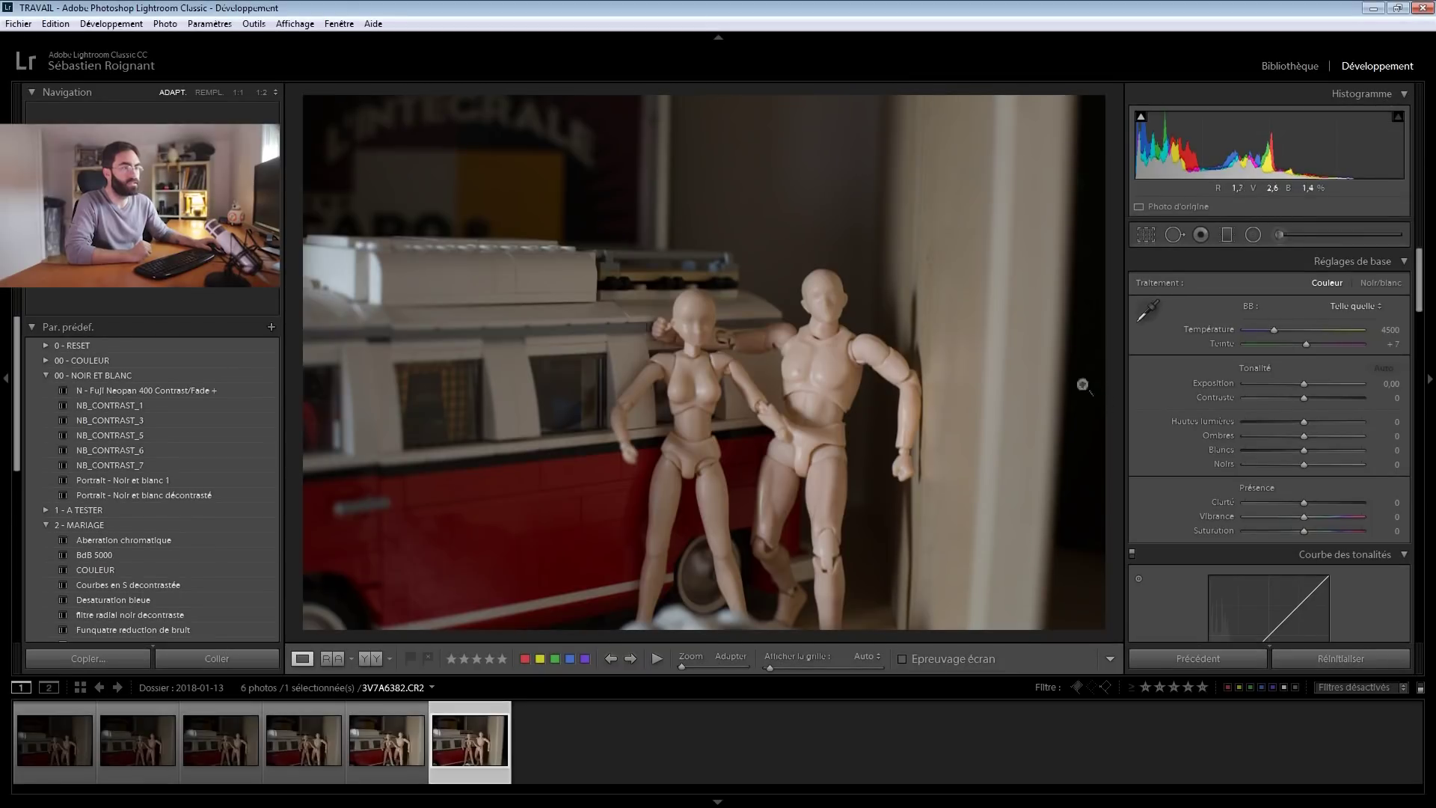
- Set the brightest figurine photo to exposure +0.92, contrast +2, highlights −58 and shadows +16, and synchronise all six photos with it
mouse_move(1305, 383)
left_mouse_down()
mouse_move(1283, 421)
mouse_move(1312, 434)
mouse_move(1255, 425)
mouse_move(1310, 388)
left_mouse_up()
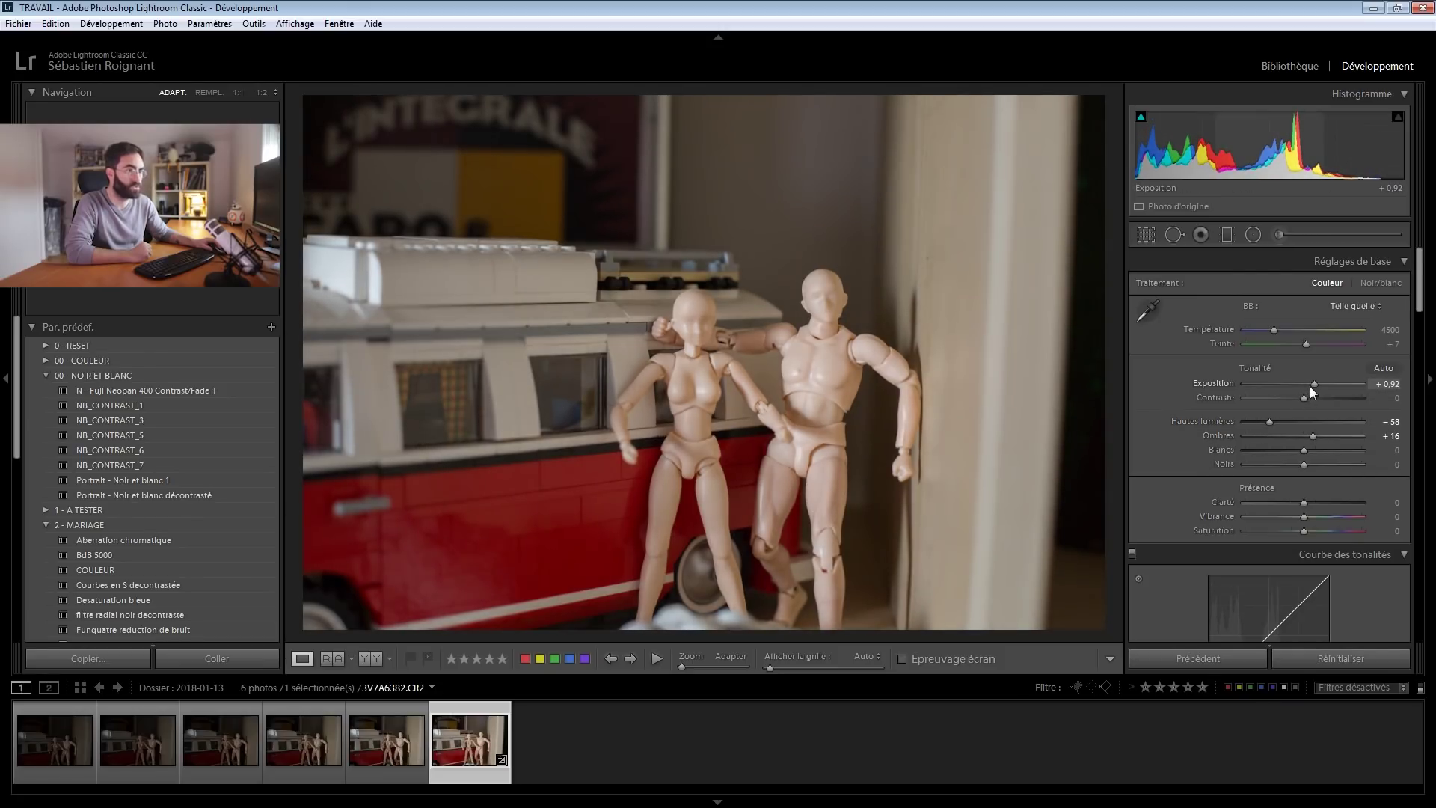
left_click(1309, 396)
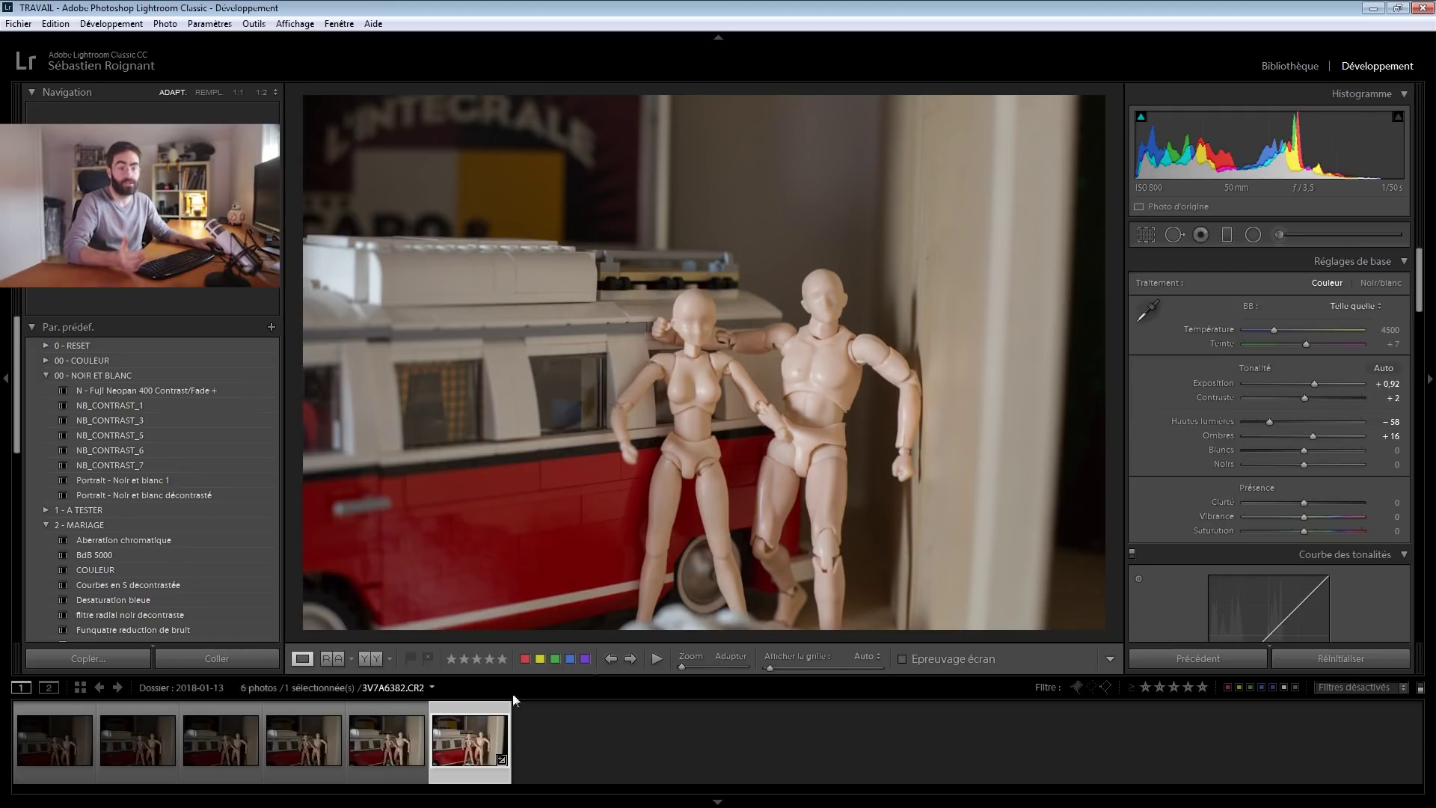
left_click(32, 743, "shift")
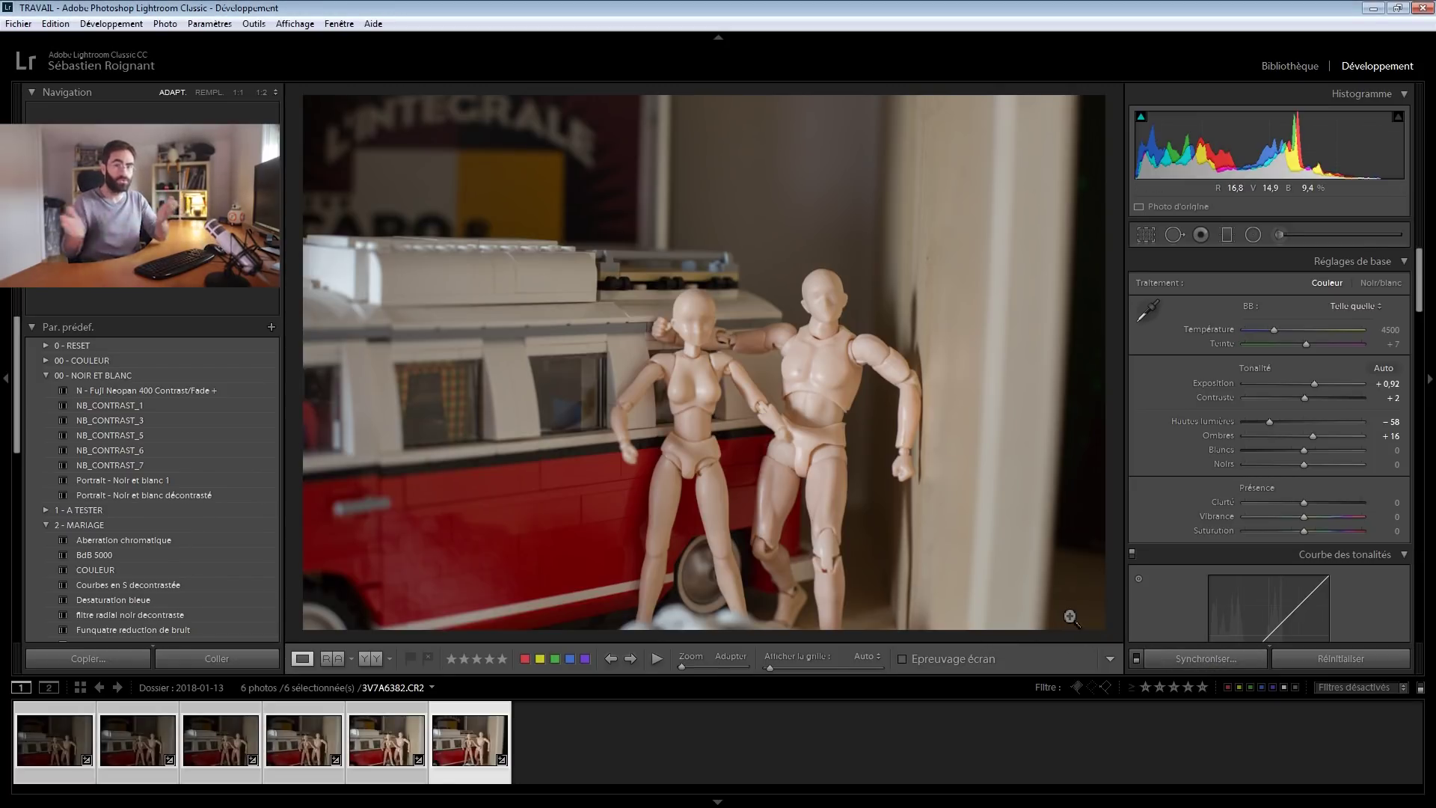
- Match the total exposures of all six figurine photos, using the last photo, 3V7A6382.CR2, as the reference
left_click(73, 708)
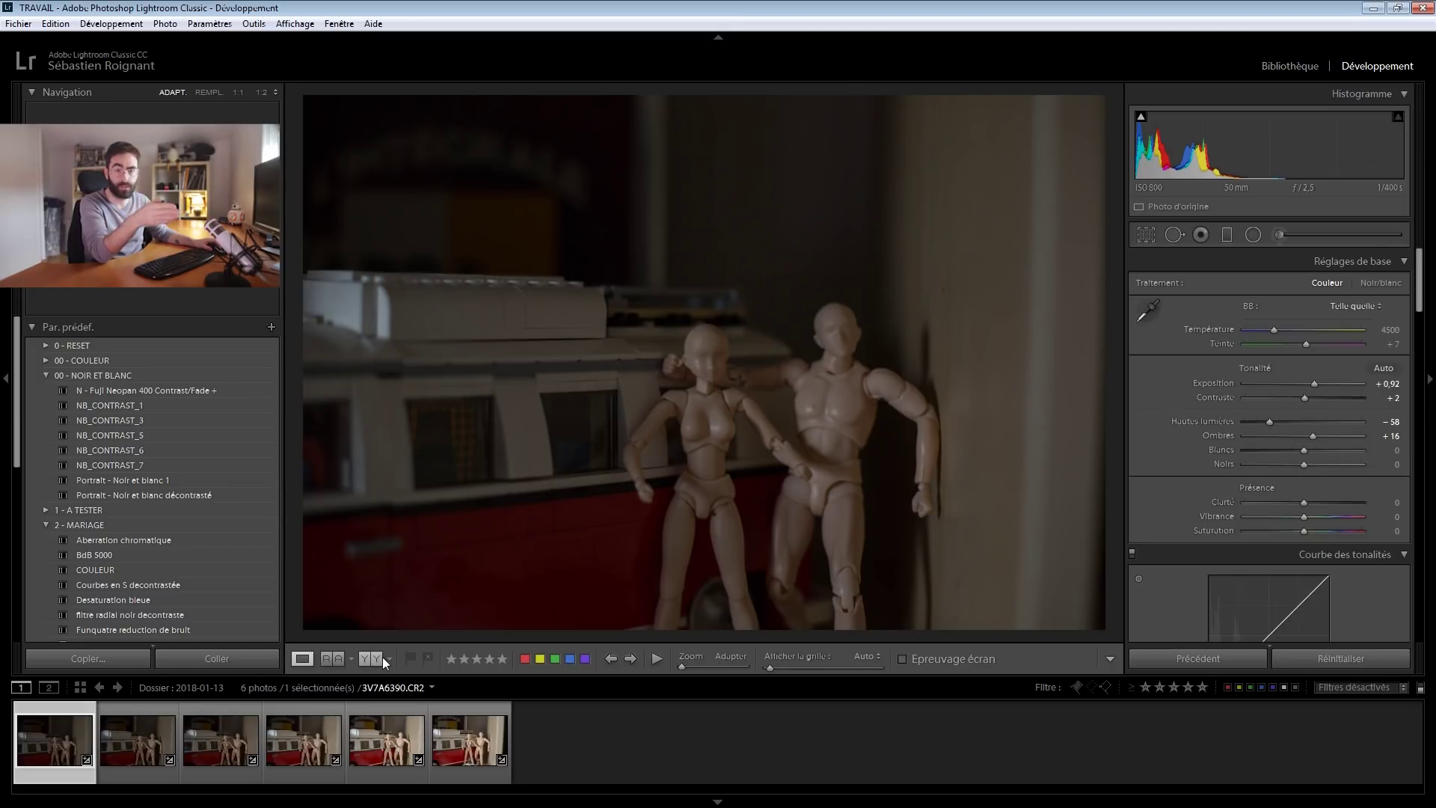
left_click(447, 717)
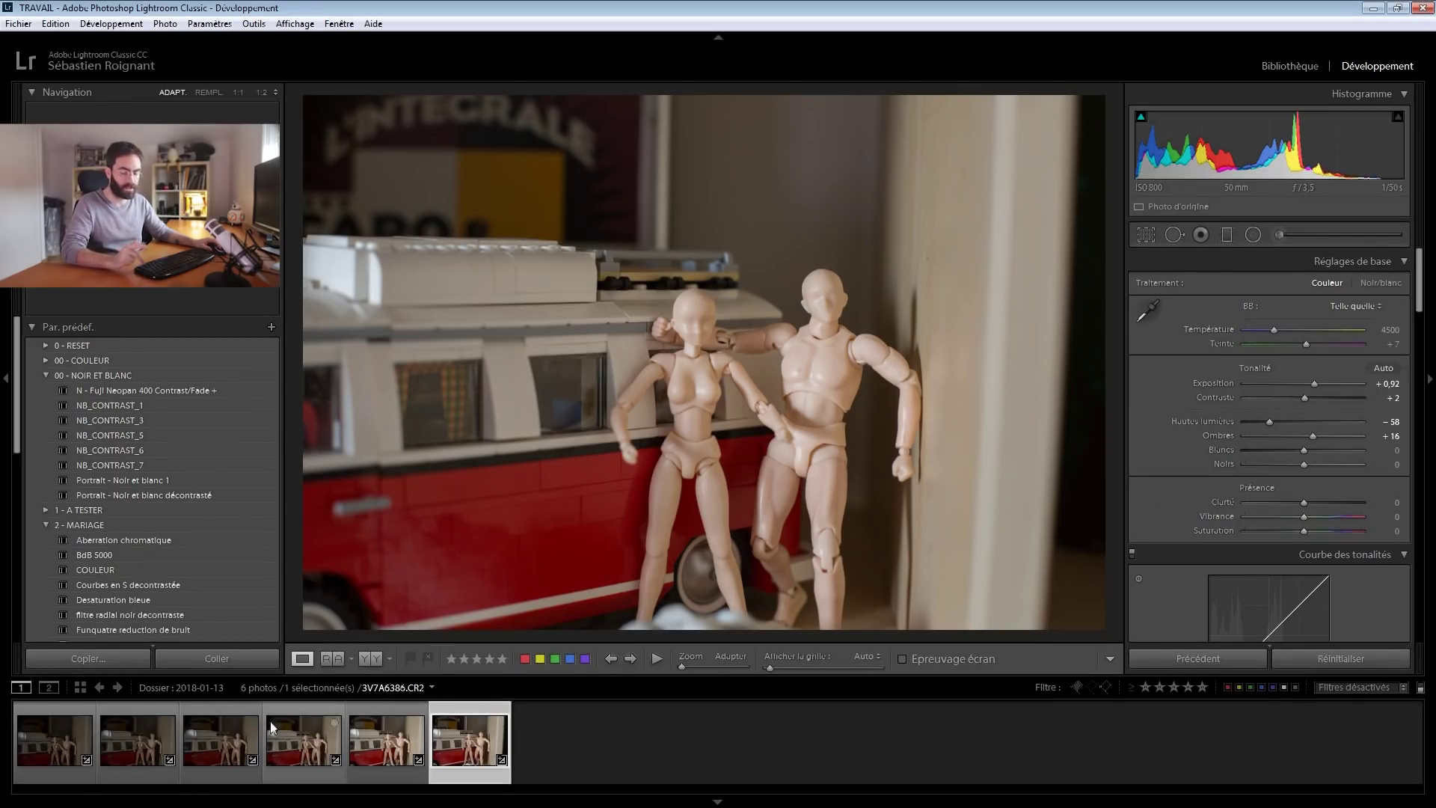
key("ctrl+a")
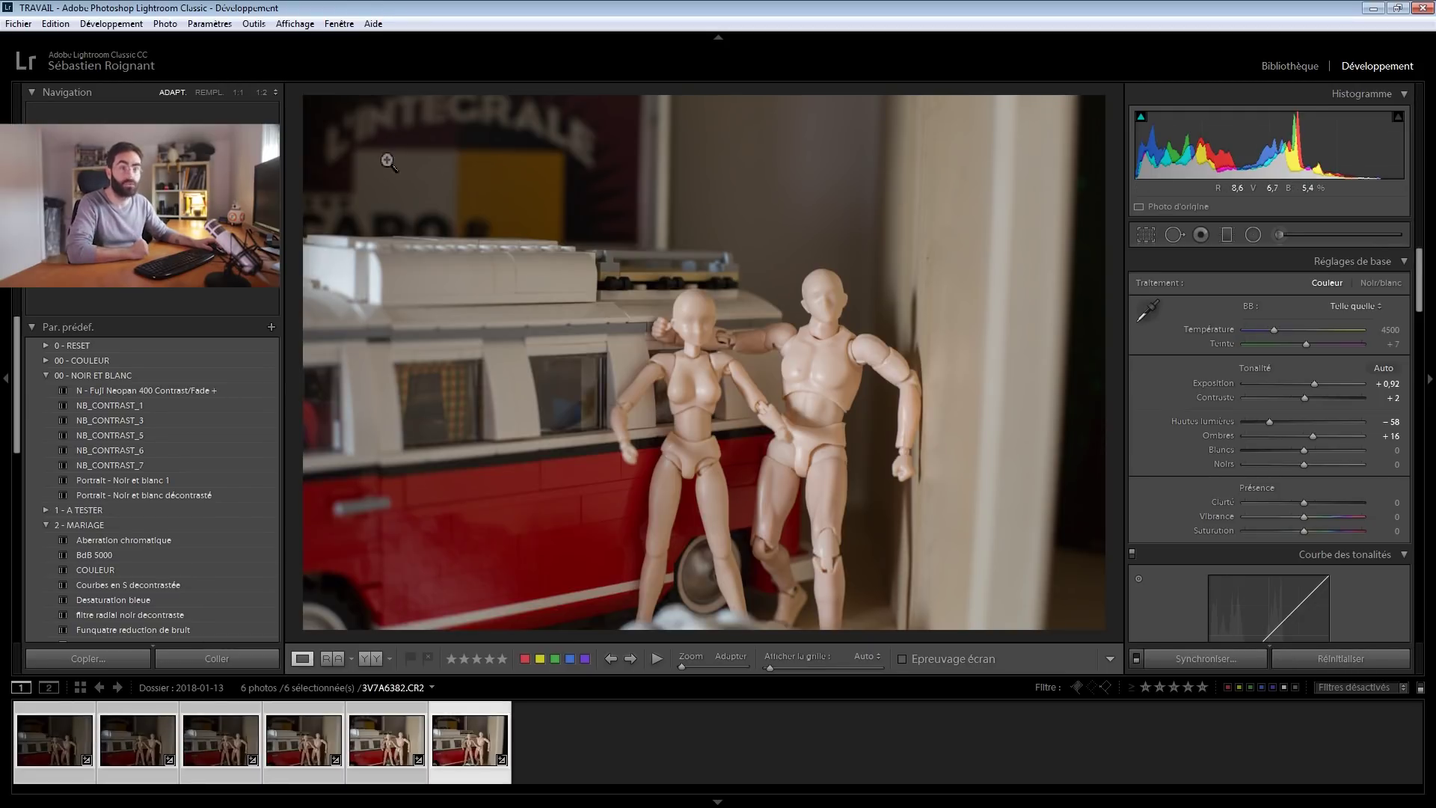
left_click(212, 24)
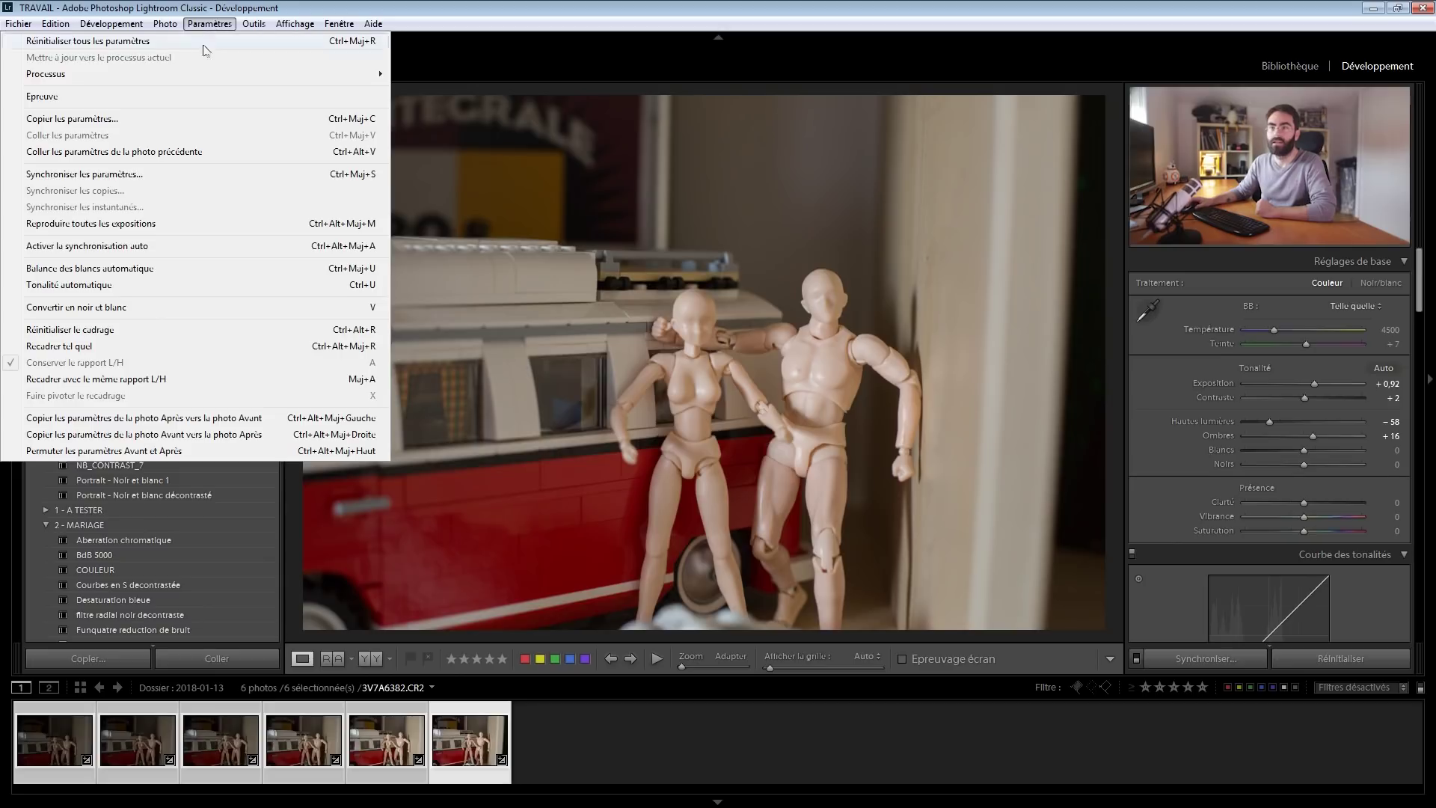
left_click(109, 223)
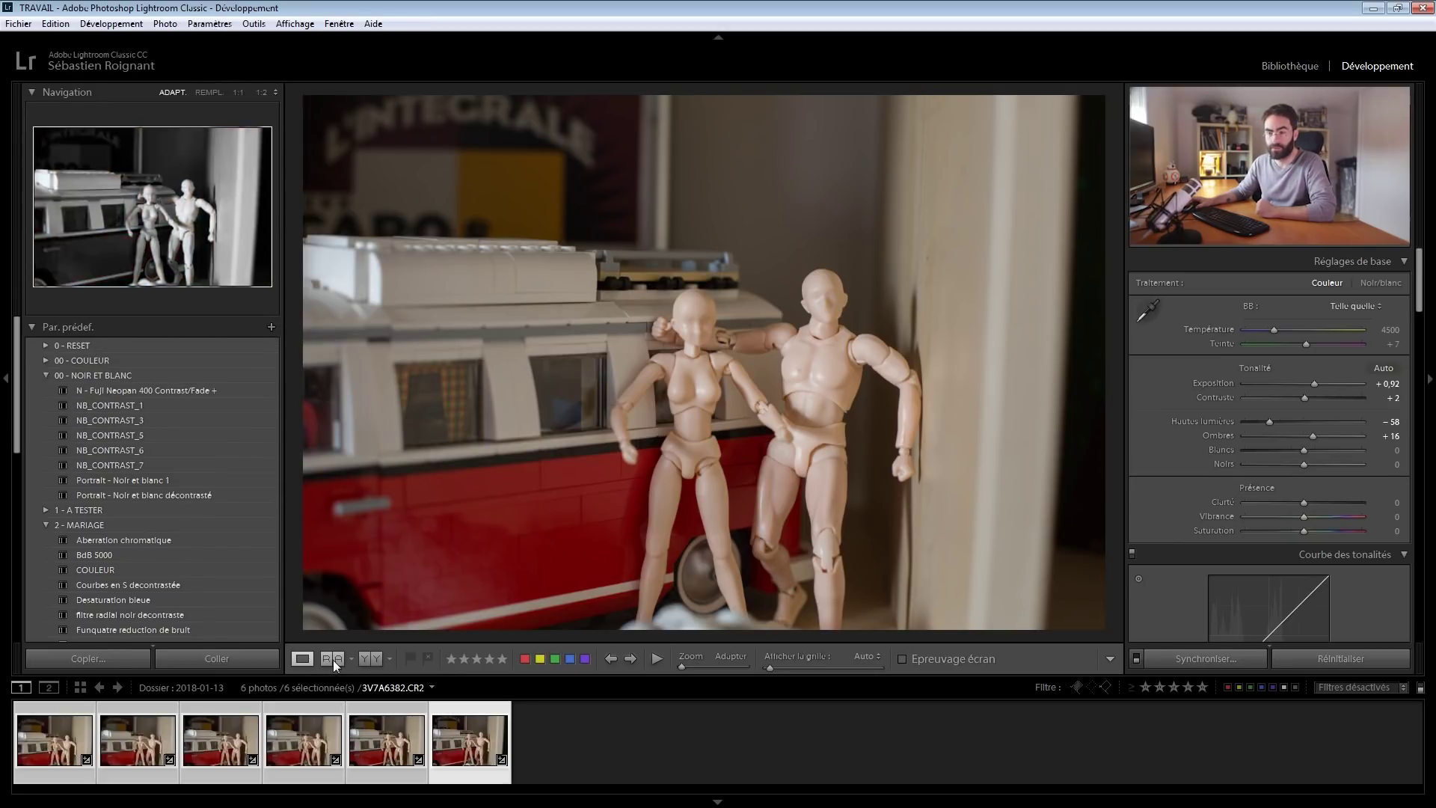
- Check the second and last figurine photos individually, and compare all six side by side in Survey view
left_click(178, 723)
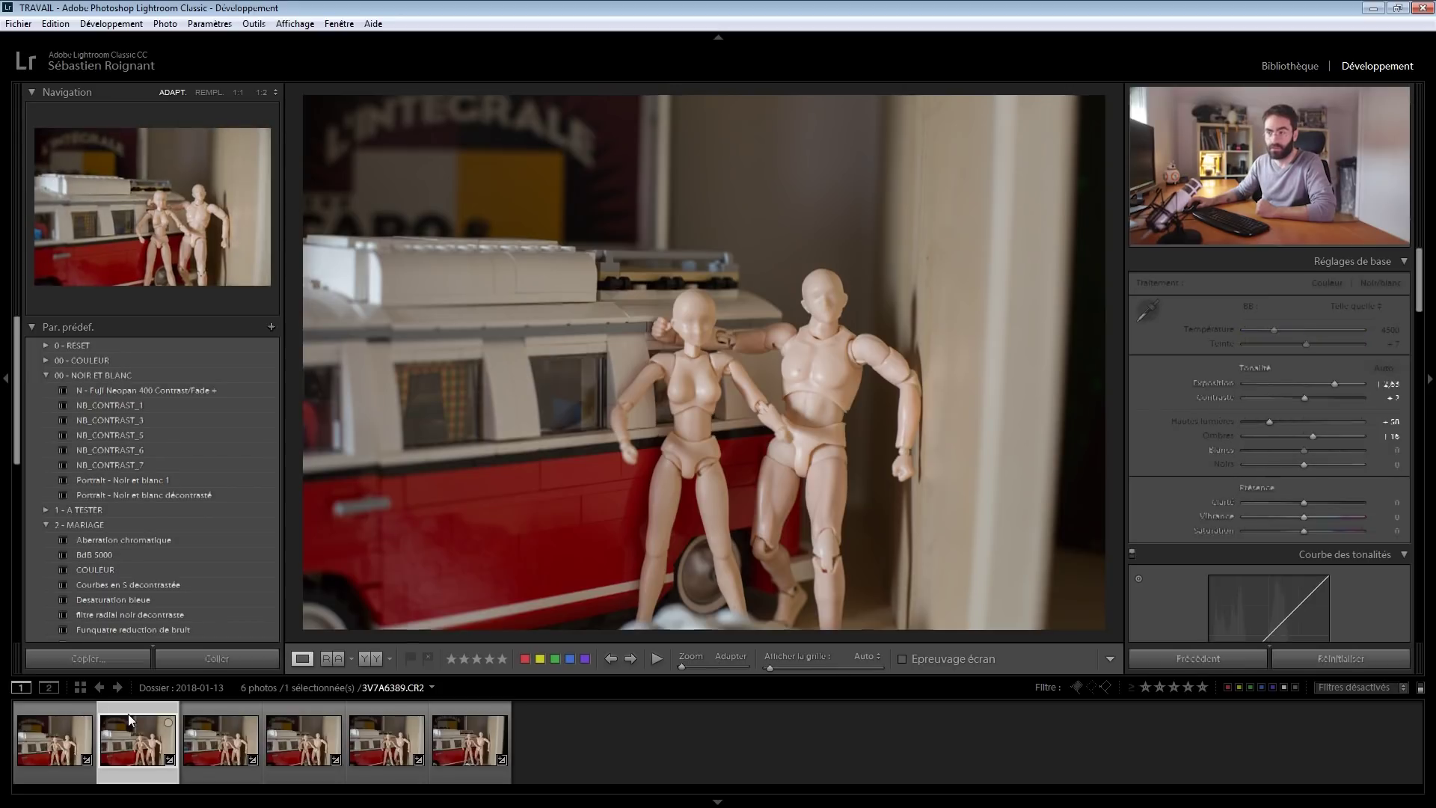
left_click(458, 716)
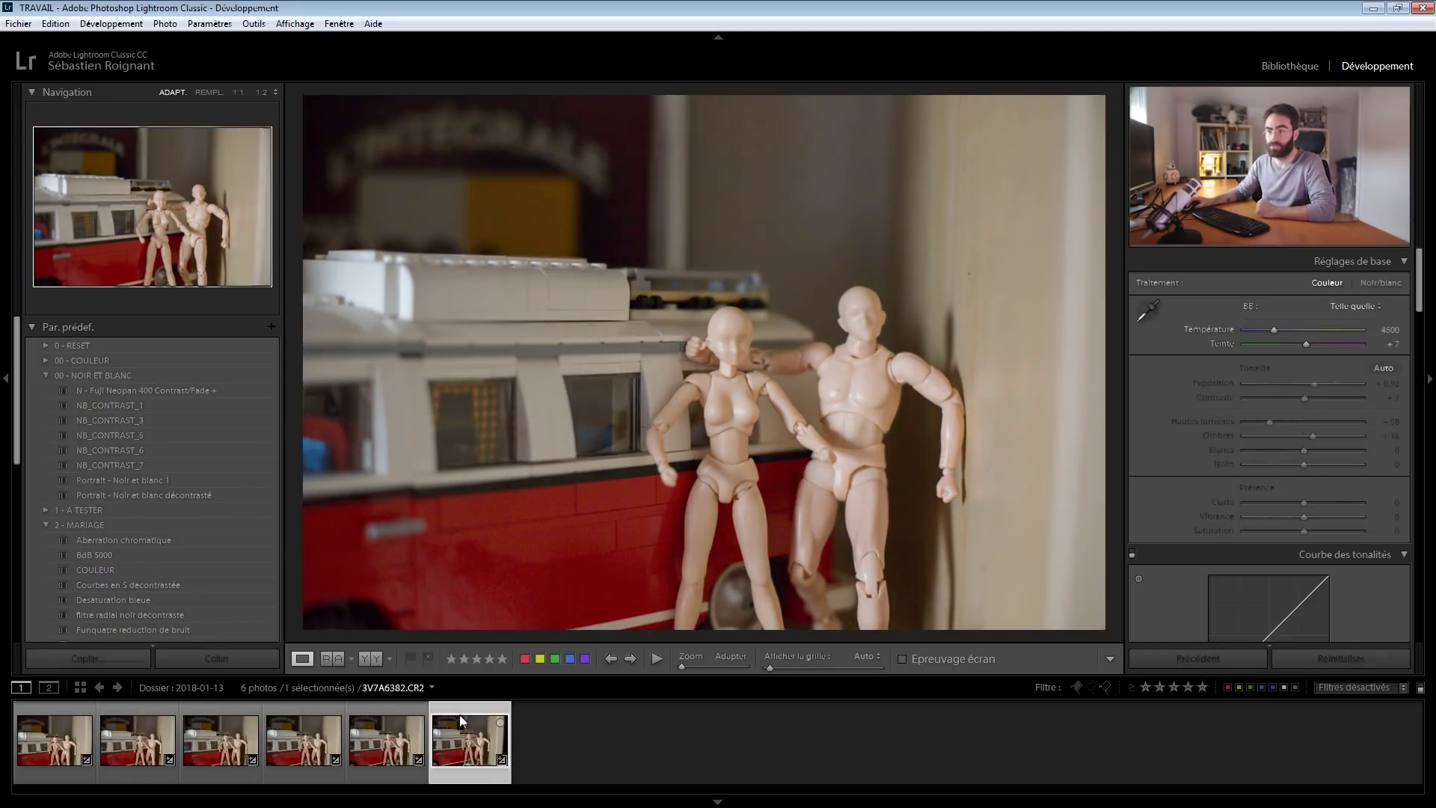
key("ctrl+a")
key("n")
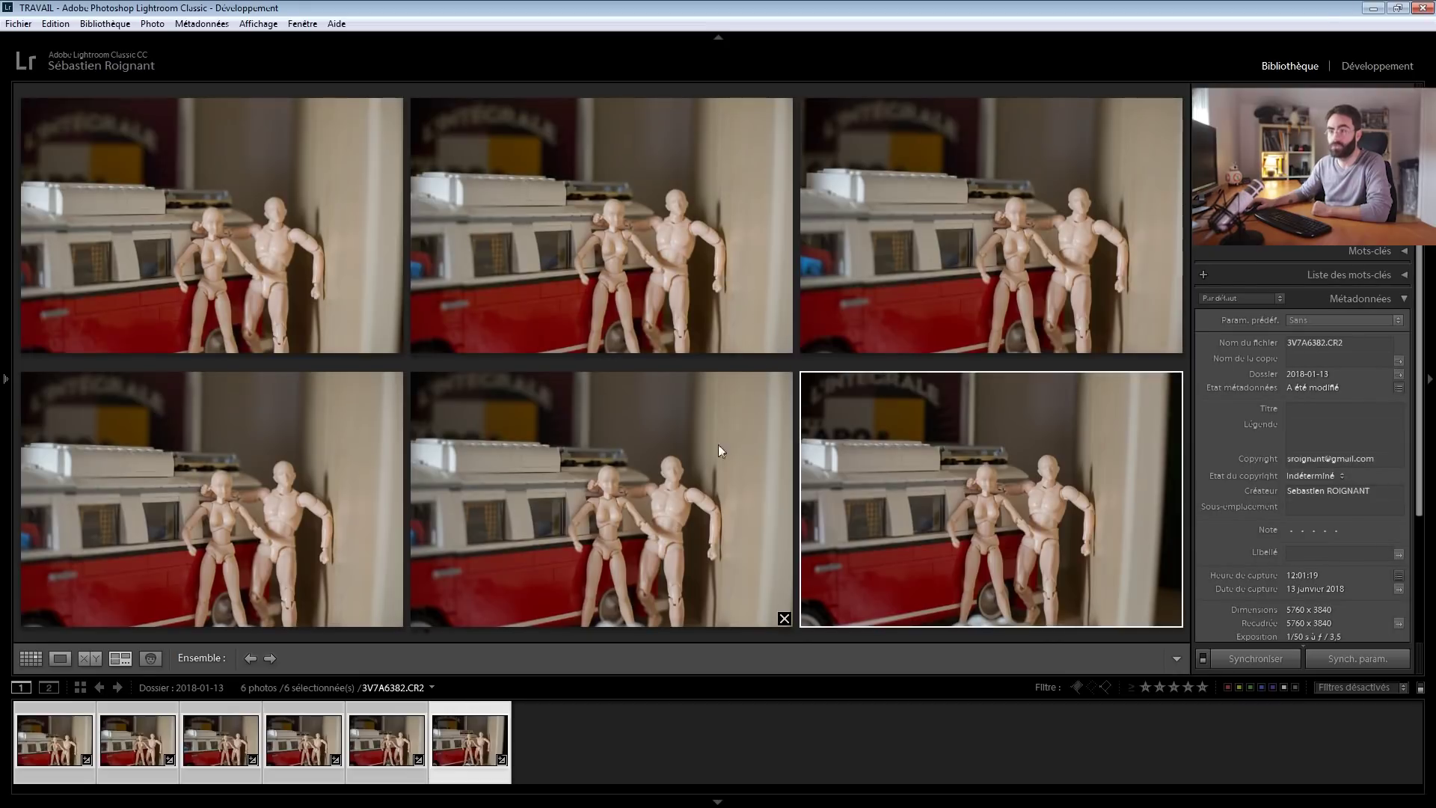